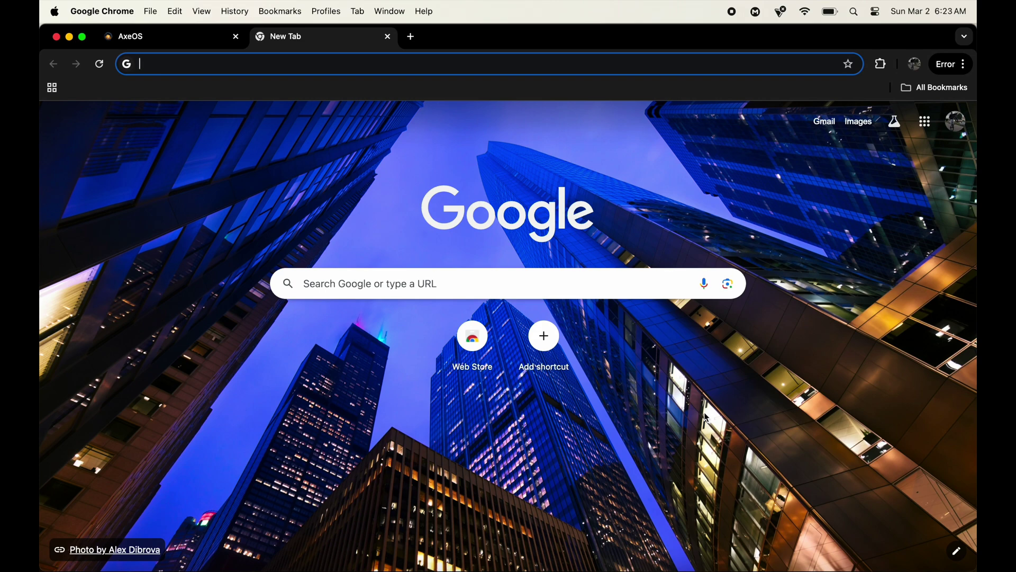
Browse the nearby Wi-Fi networks under Other Networks in the menu bar, then close the list
left_click(805, 13)
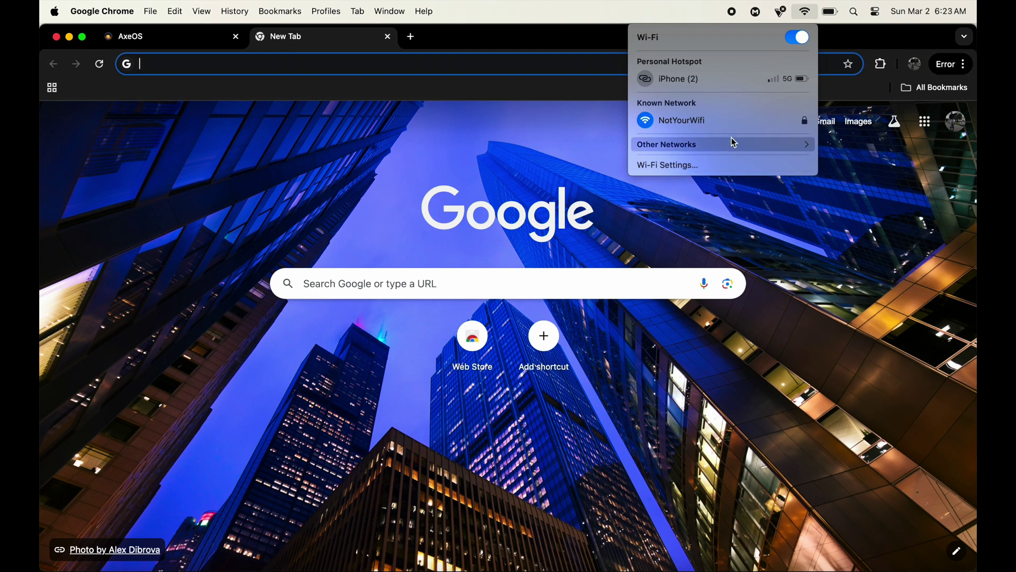
left_click(724, 144)
scroll(706, 318, "down", 5)
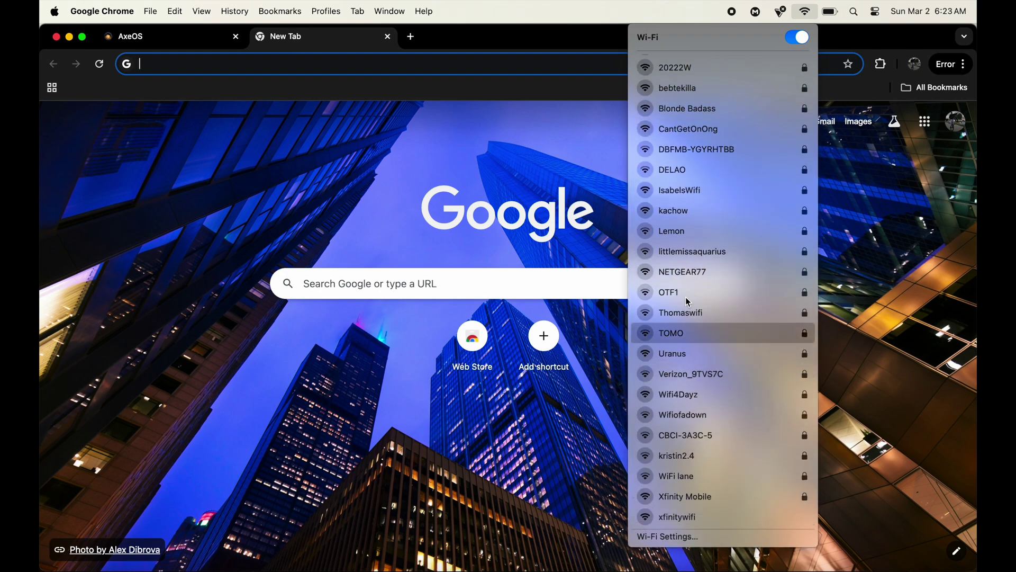
scroll(707, 413, "down", 3)
scroll(726, 270, "up", 8)
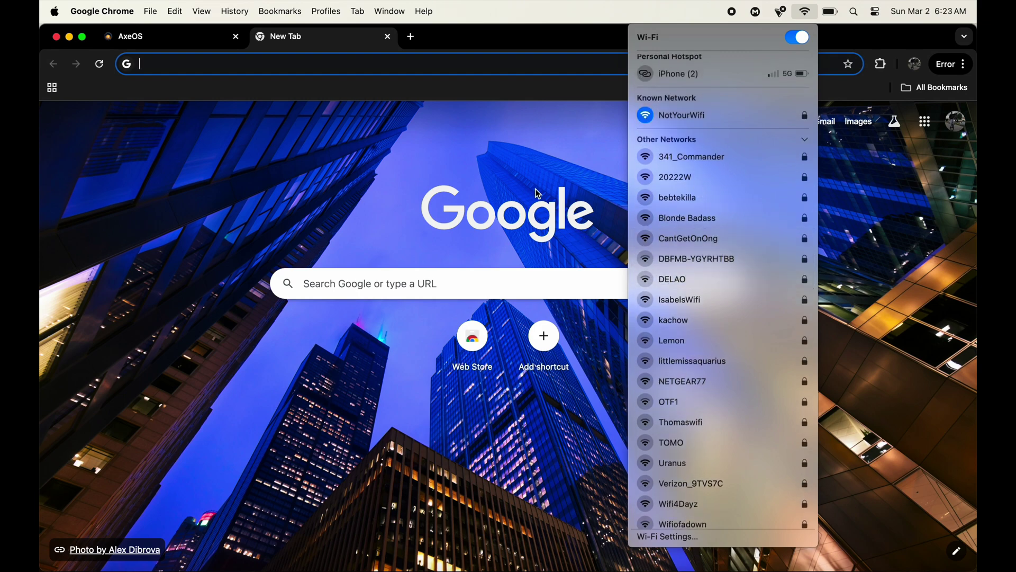
scroll(735, 459, "down", 6)
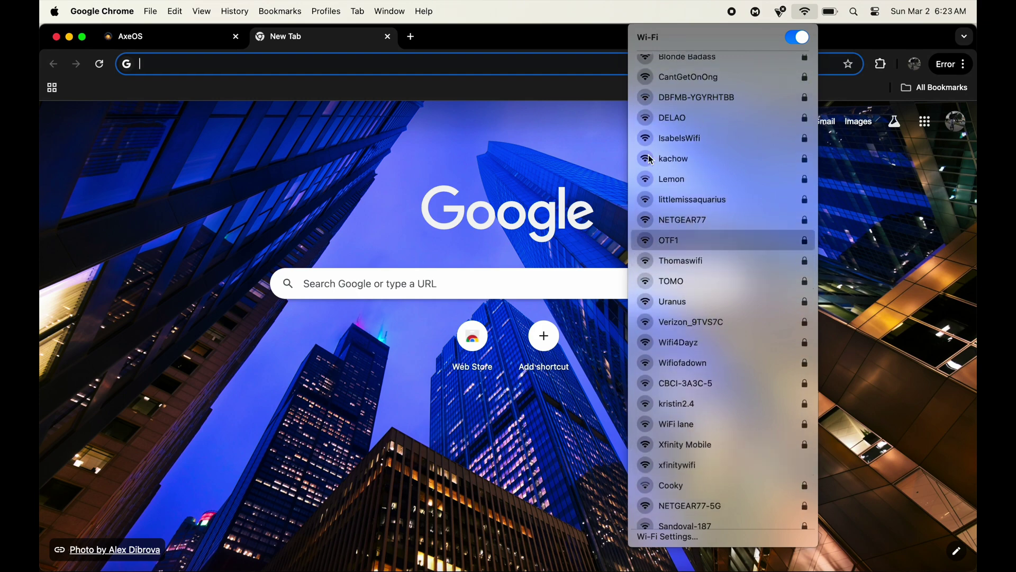
left_click(551, 472)
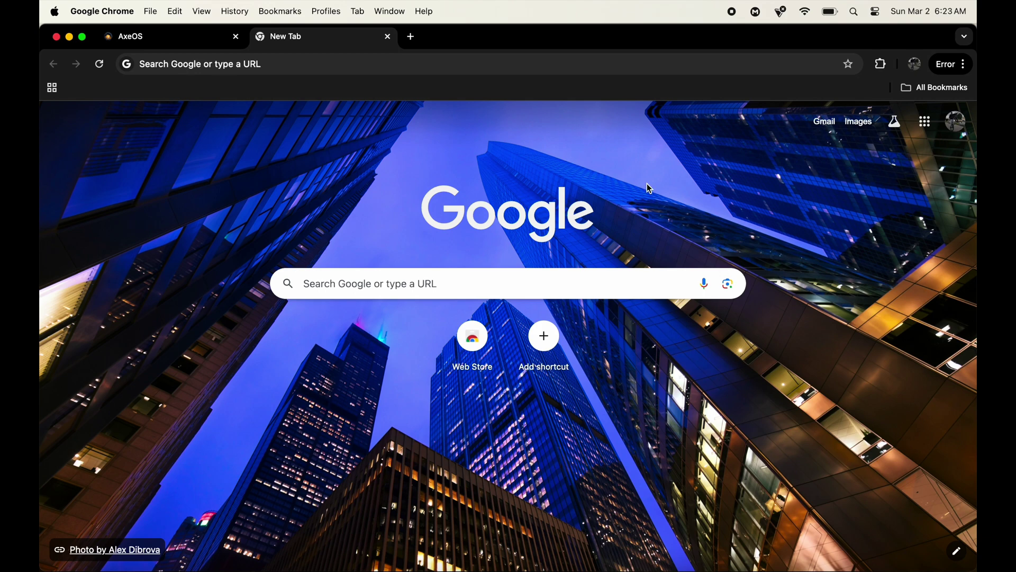
Close the empty New Tab beside AxeOS, then collapse and re-expand the sidebar
left_click(196, 46)
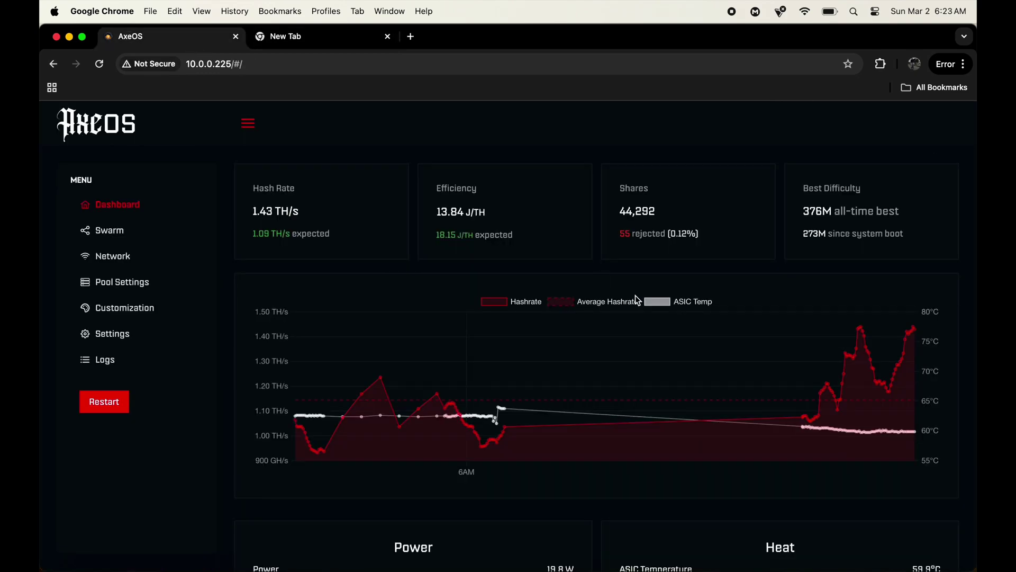
left_click(387, 36)
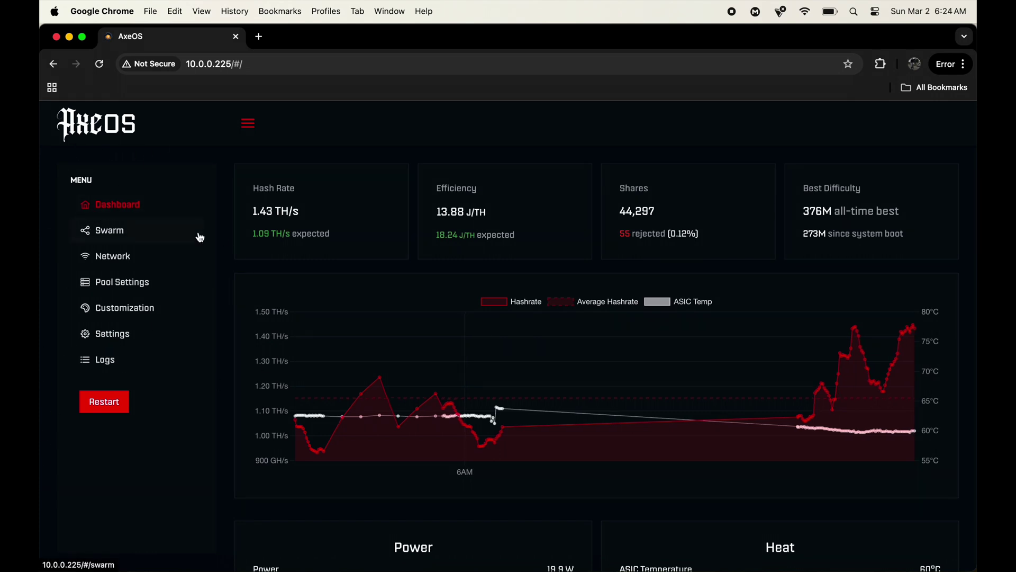
left_click(246, 127)
left_click(246, 129)
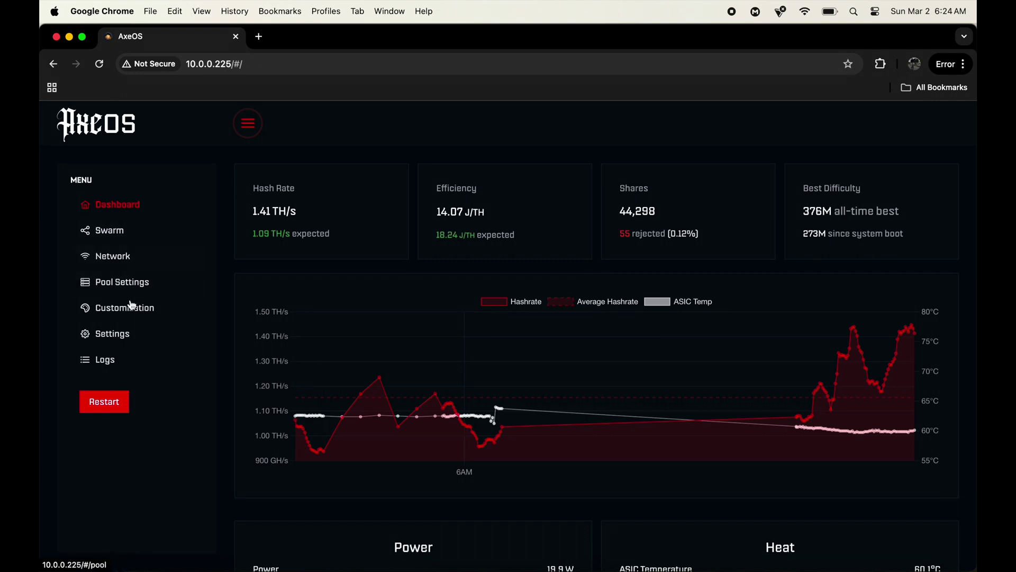
Open Network settings and check hostname bitaxe, SSID NotYourWifi and the hidden Wi-Fi password
left_click(175, 258)
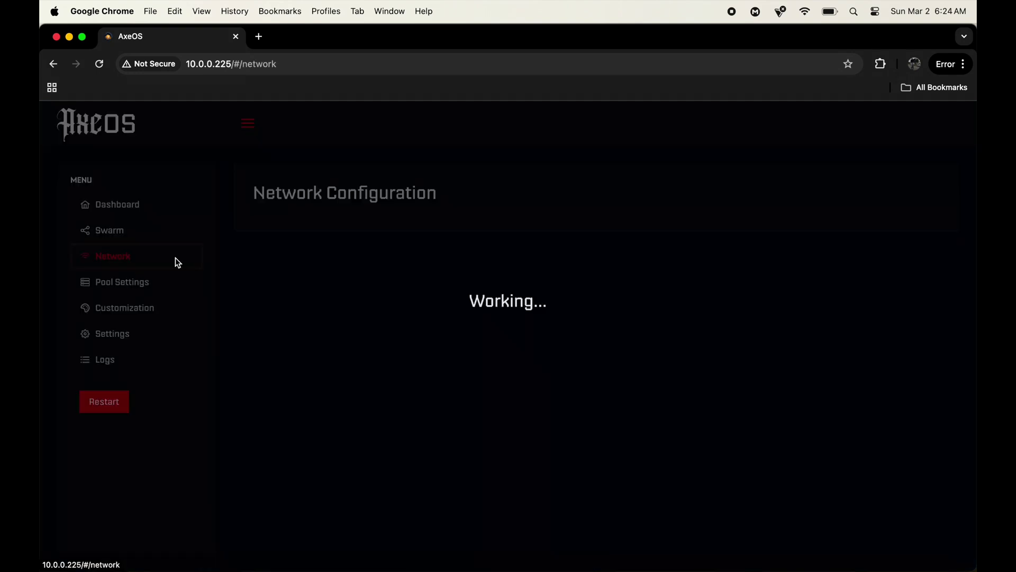
left_click_drag(420, 225, 340, 229)
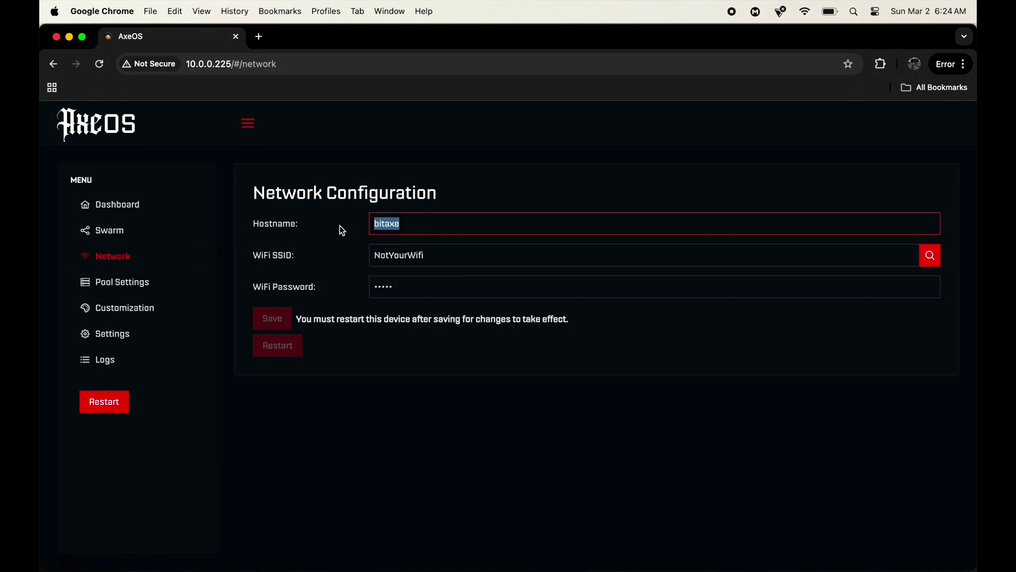
left_click(347, 227)
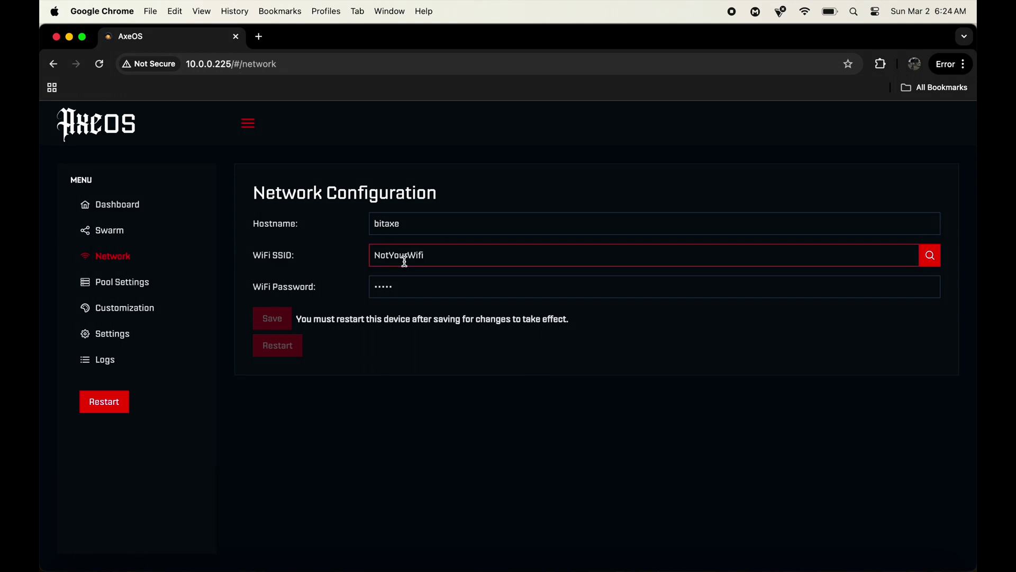
left_click_drag(449, 261, 336, 256)
left_click_drag(437, 295, 271, 294)
left_click(269, 290)
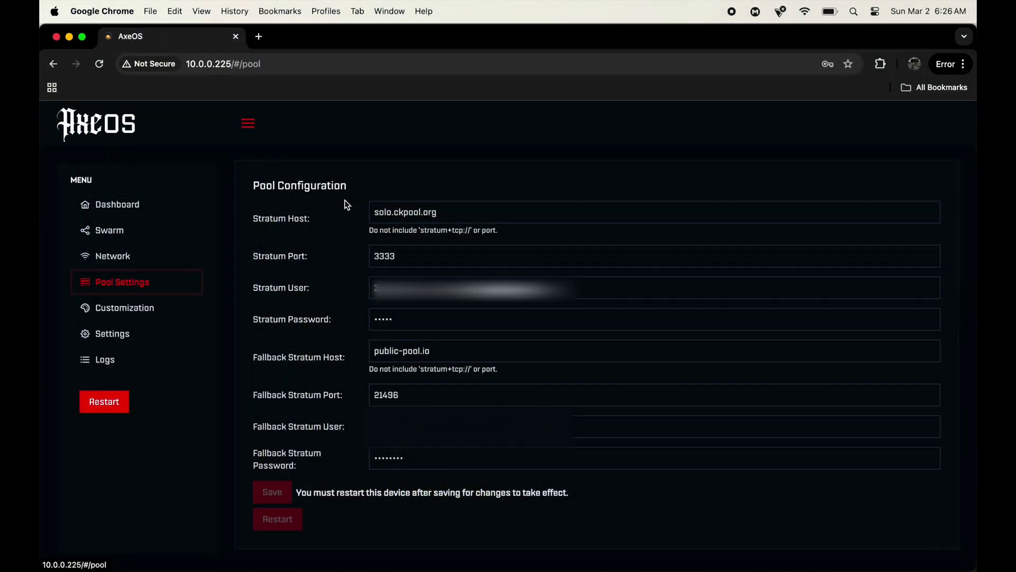
left_click(432, 212)
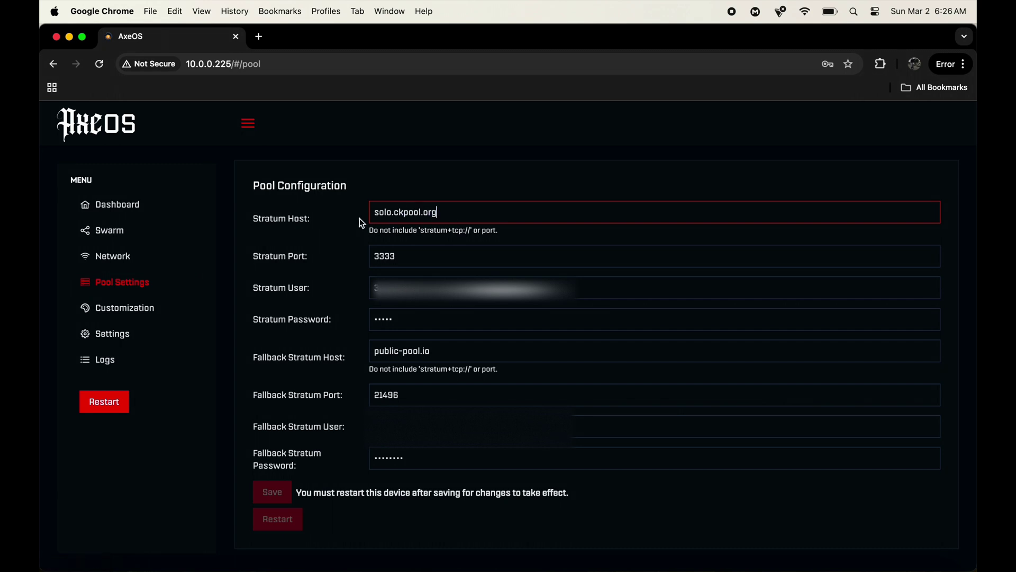
left_click(421, 347)
left_click(415, 212)
left_click_drag(446, 211, 357, 214)
left_click(357, 214)
left_click(435, 358)
left_click(347, 344)
left_click(397, 358)
left_click(505, 340)
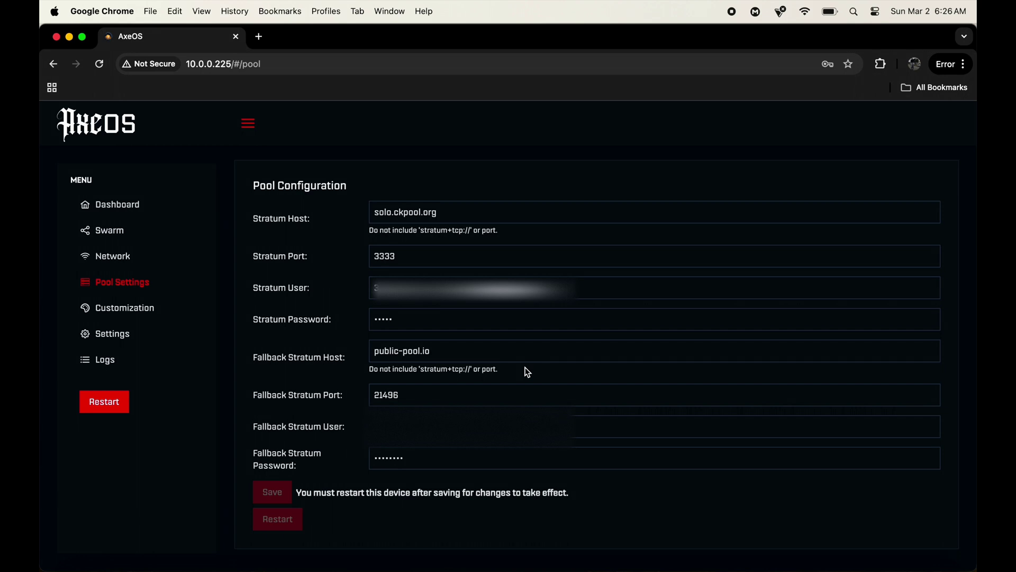
left_click(439, 213)
Return to the Dashboard and scroll to its hash-rate chart
left_click(145, 205)
scroll(526, 393, "down", 3)
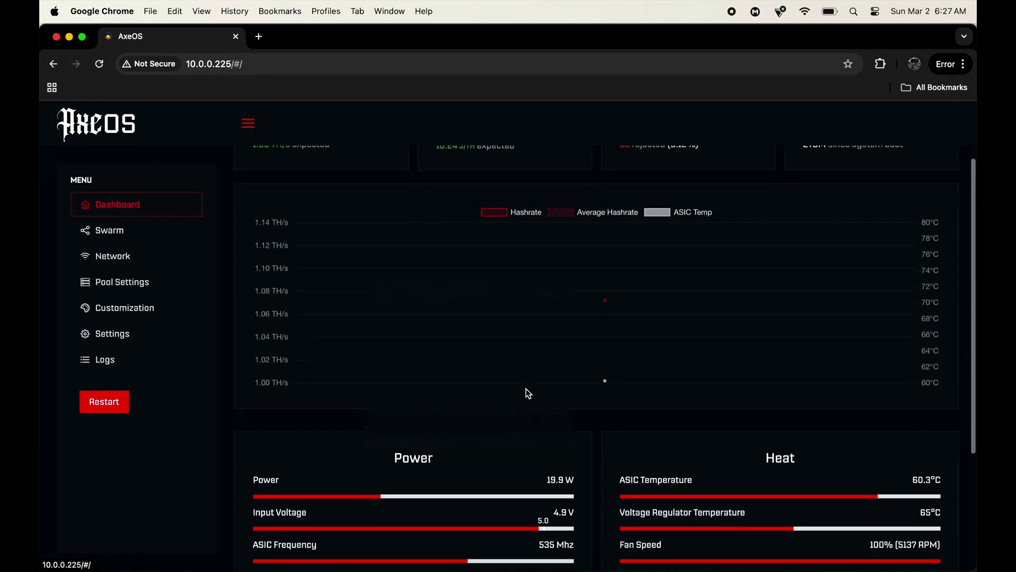
scroll(527, 393, "up", 3)
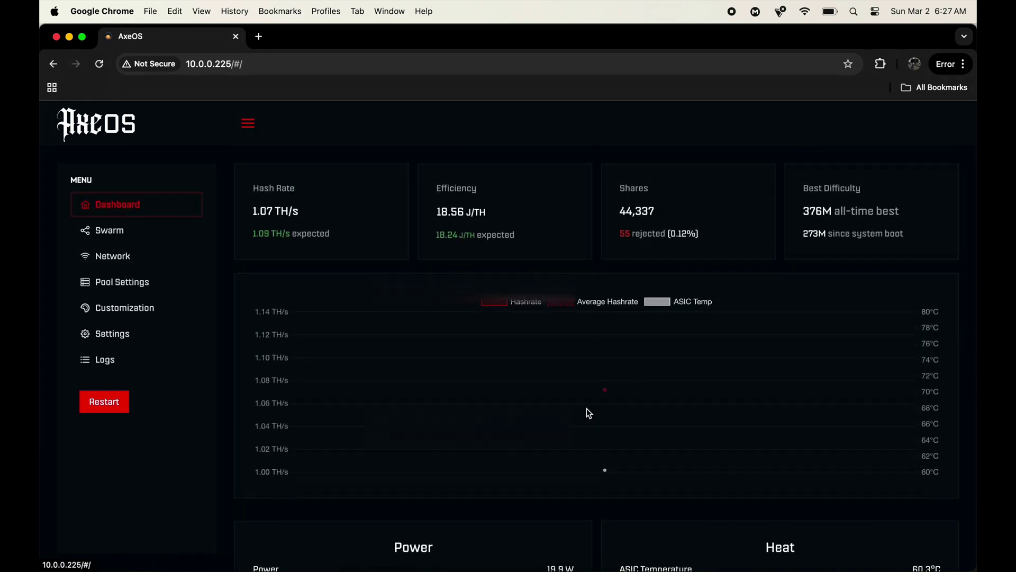
scroll(617, 416, "down", 1)
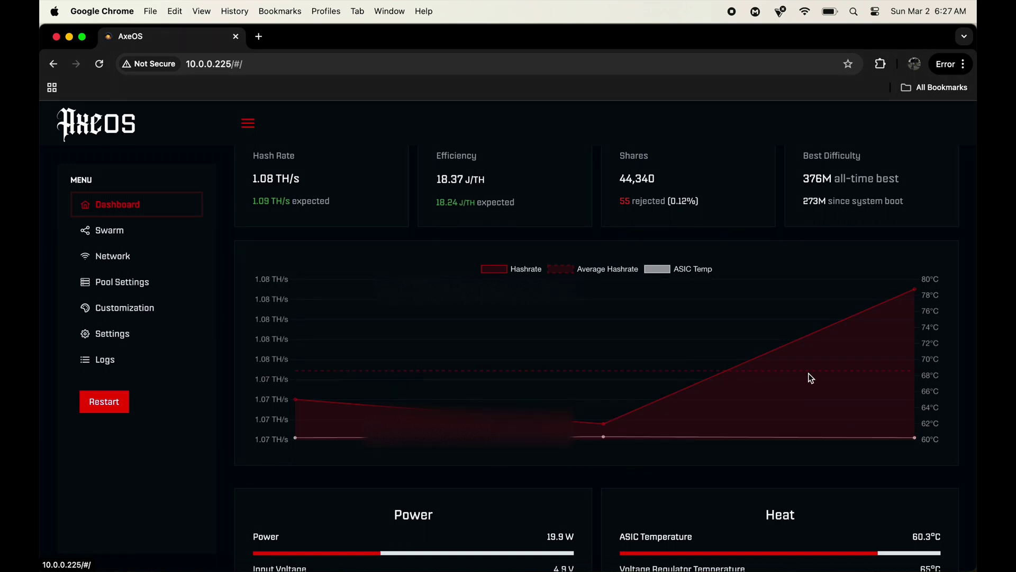
Hide the ASIC Temp, Average Hashrate and Hashrate chart lines, then show all three again
left_click(666, 270)
left_click(622, 271)
left_click(530, 271)
left_click(519, 270)
left_click(582, 271)
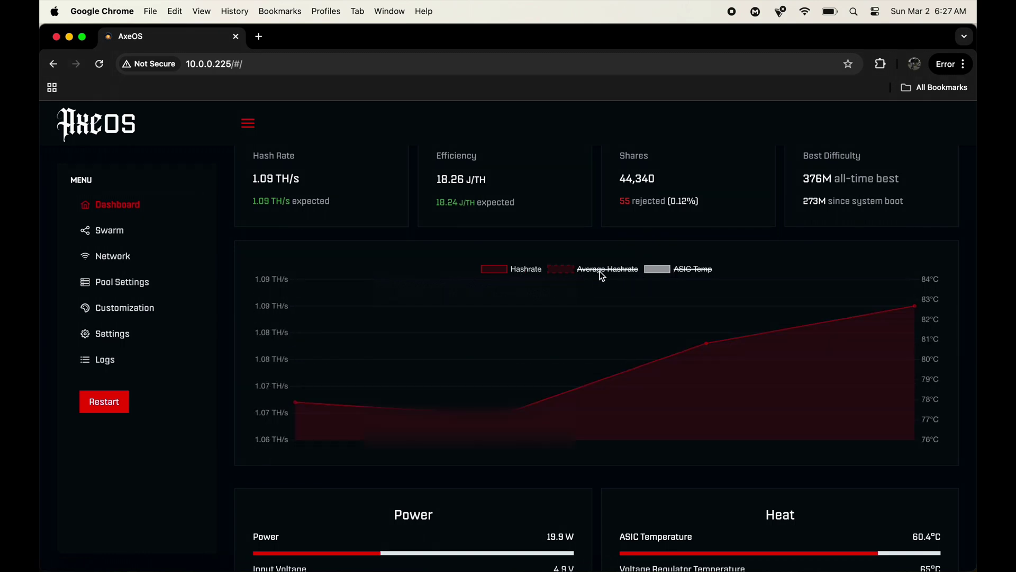
left_click(660, 271)
Review the Power, Heat, Pool Information and Uptime panels further down the dashboard
scroll(717, 413, "down", 3)
scroll(717, 415, "down", 3)
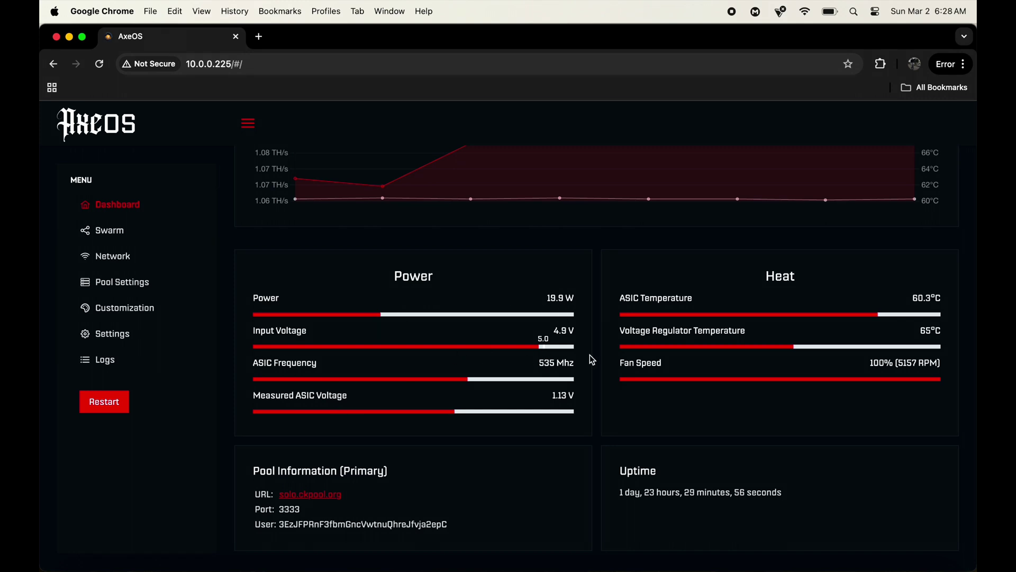
scroll(550, 410, "down", 1)
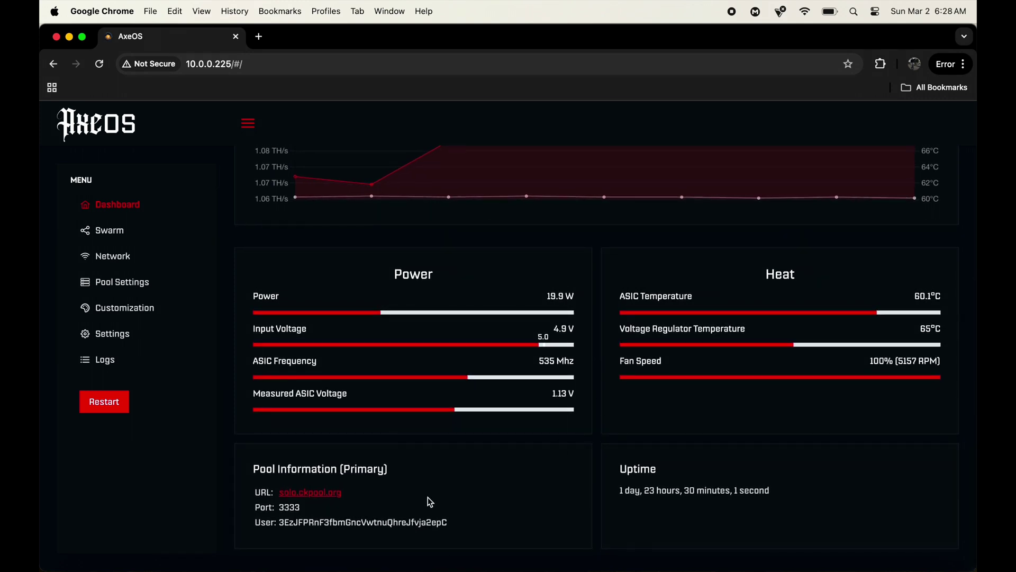
scroll(318, 378, "up", 5)
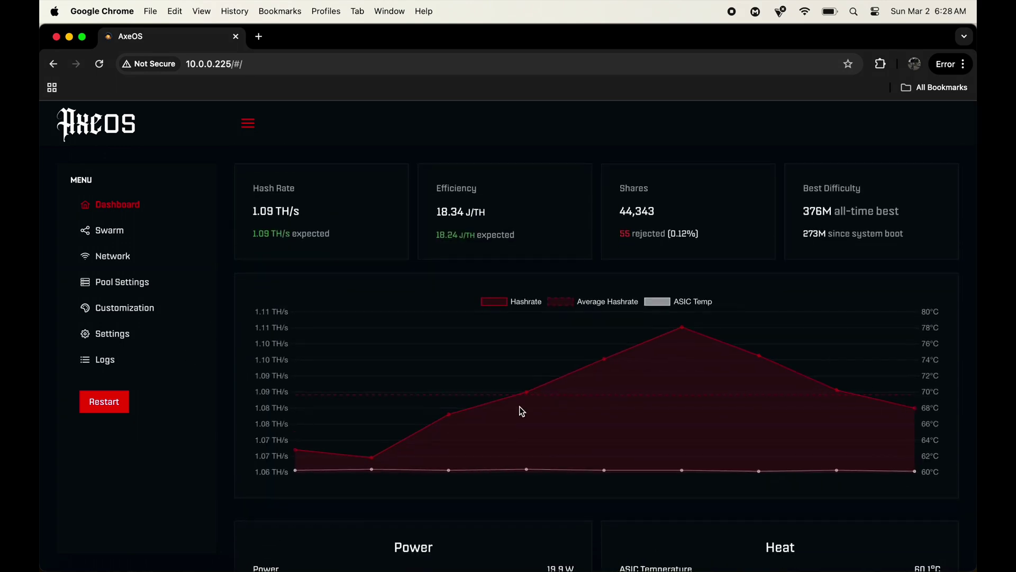
On the Settings page, check for the latest firmware release and cancel a firmware file upload
left_click(146, 335)
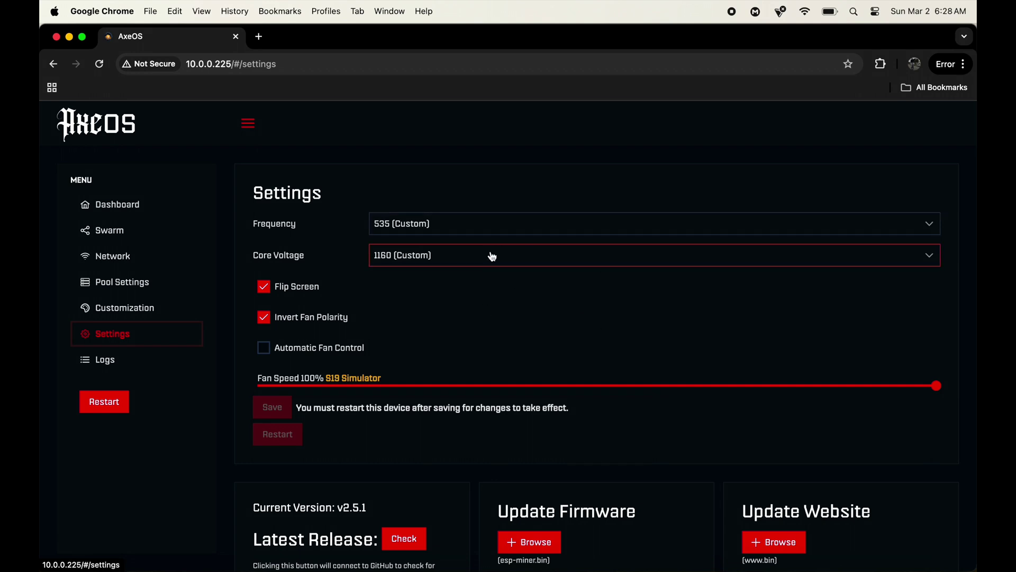
scroll(529, 296, "down", 2)
left_click(405, 485)
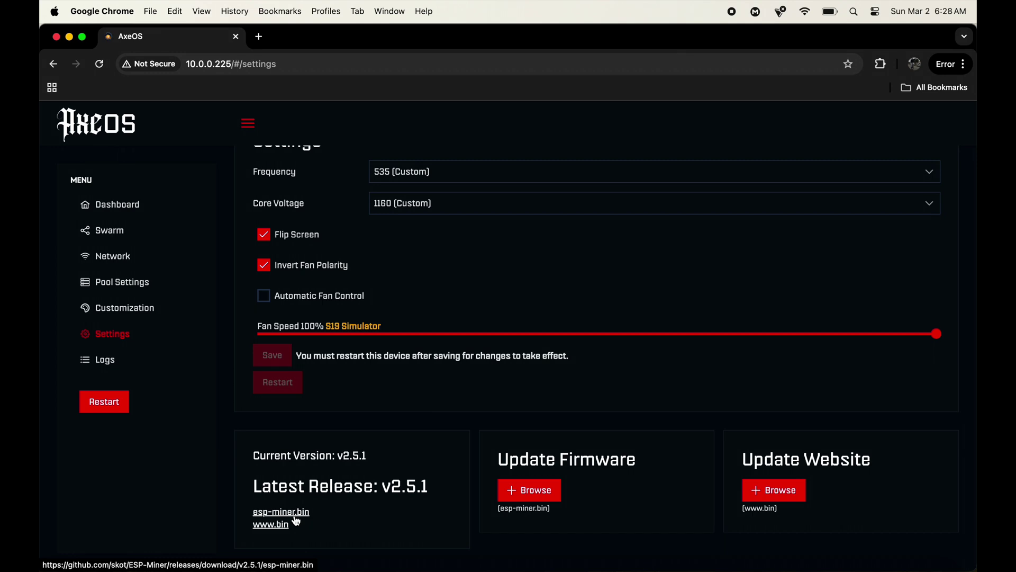
left_click(523, 490)
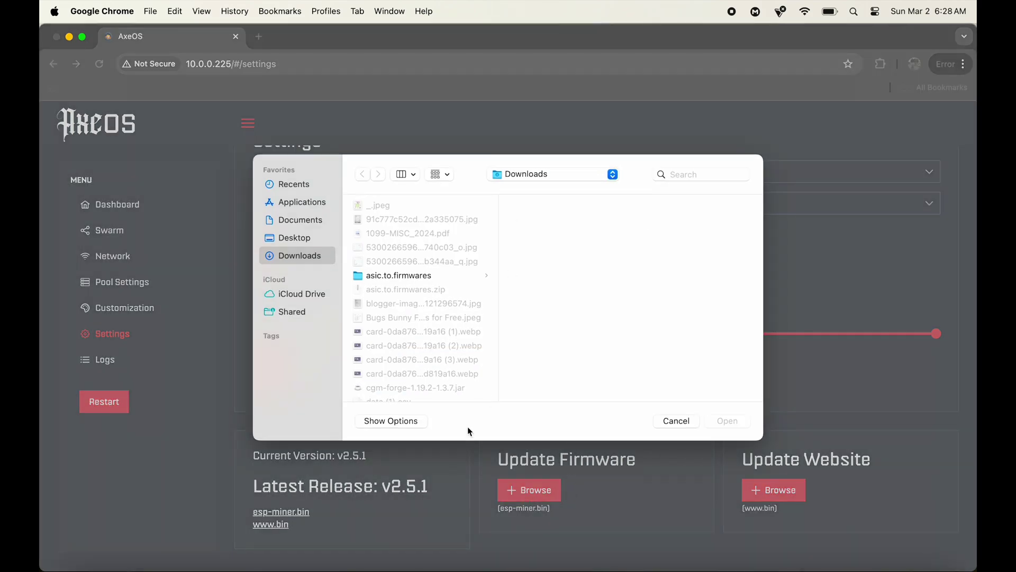
left_click(665, 421)
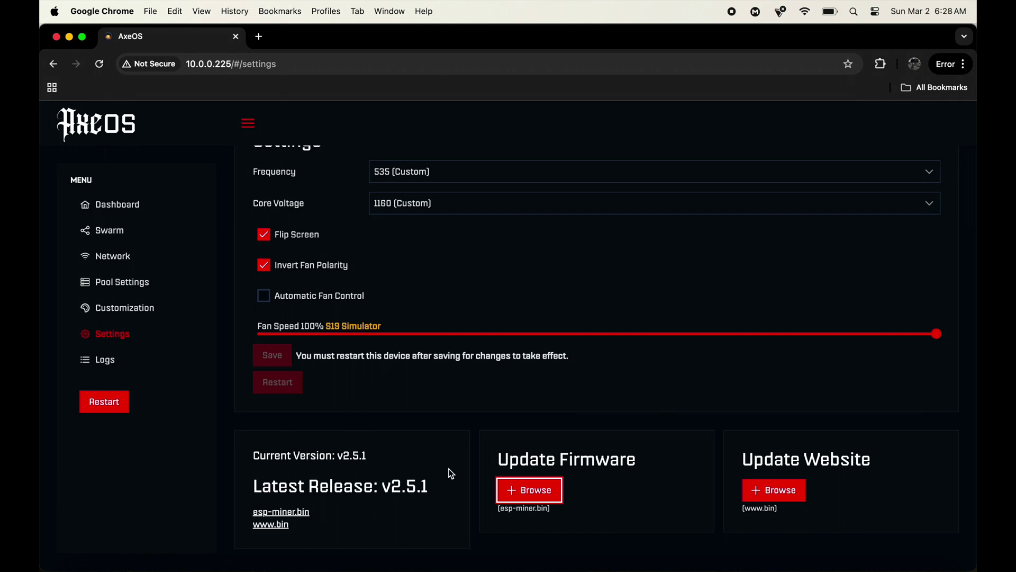
Leave frequency at 535 and core voltage at 1160 unchanged, then scroll through Settings
scroll(576, 428, "up", 2)
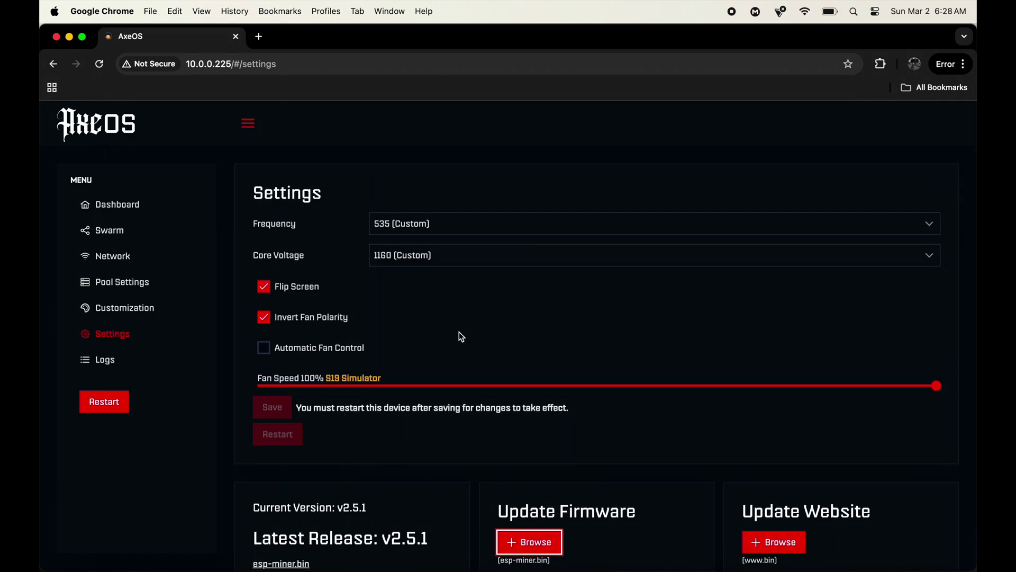
left_click(447, 232)
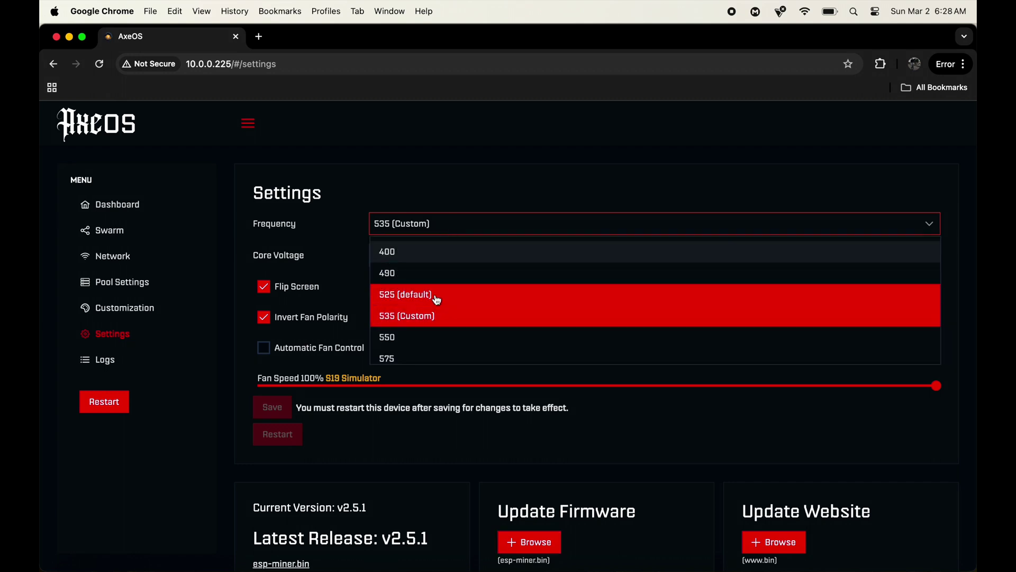
left_click(497, 188)
left_click(479, 256)
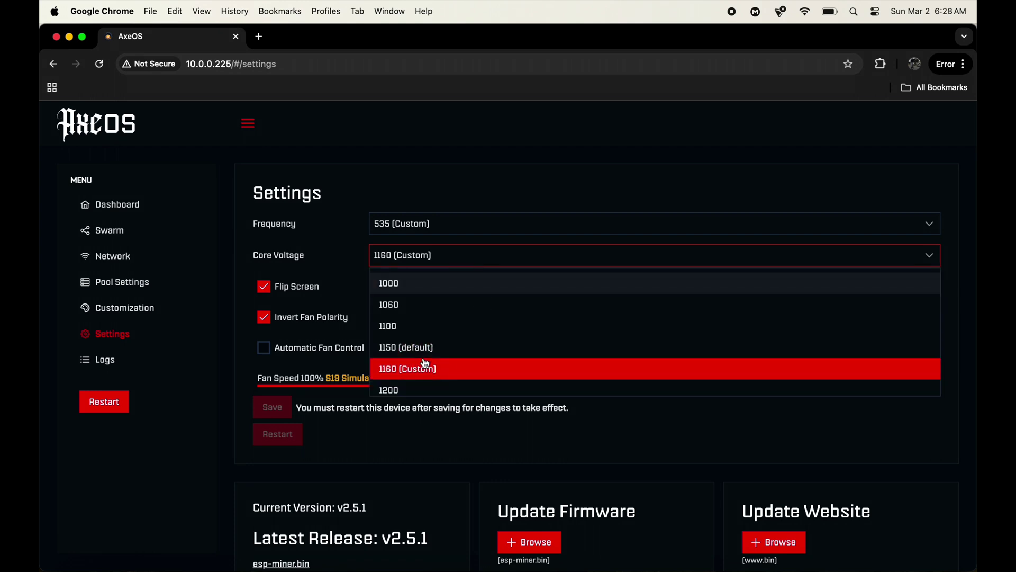
left_click(529, 154)
scroll(454, 306, "down", 1)
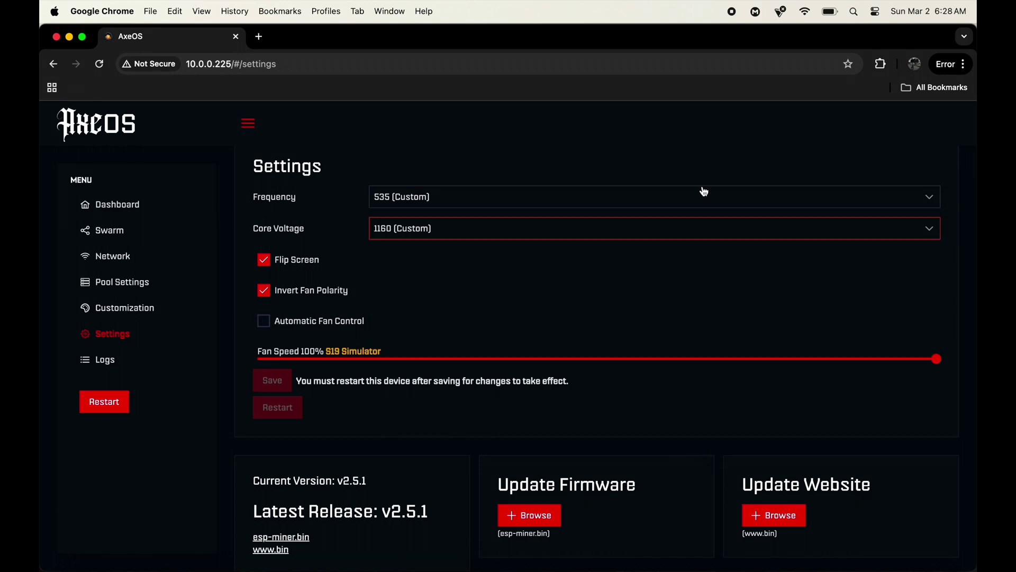
scroll(656, 290, "down", 1)
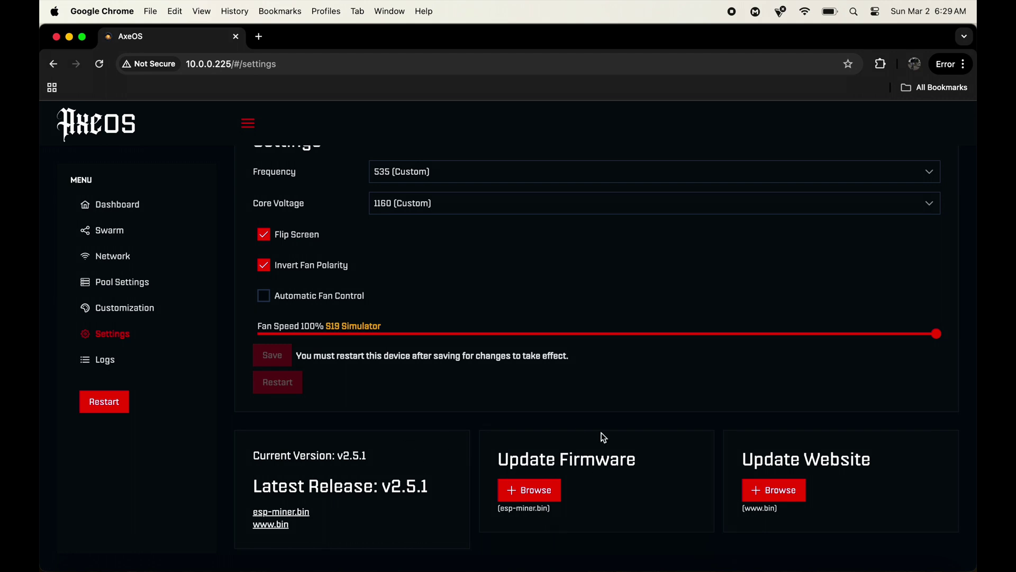
scroll(579, 413, "up", 2)
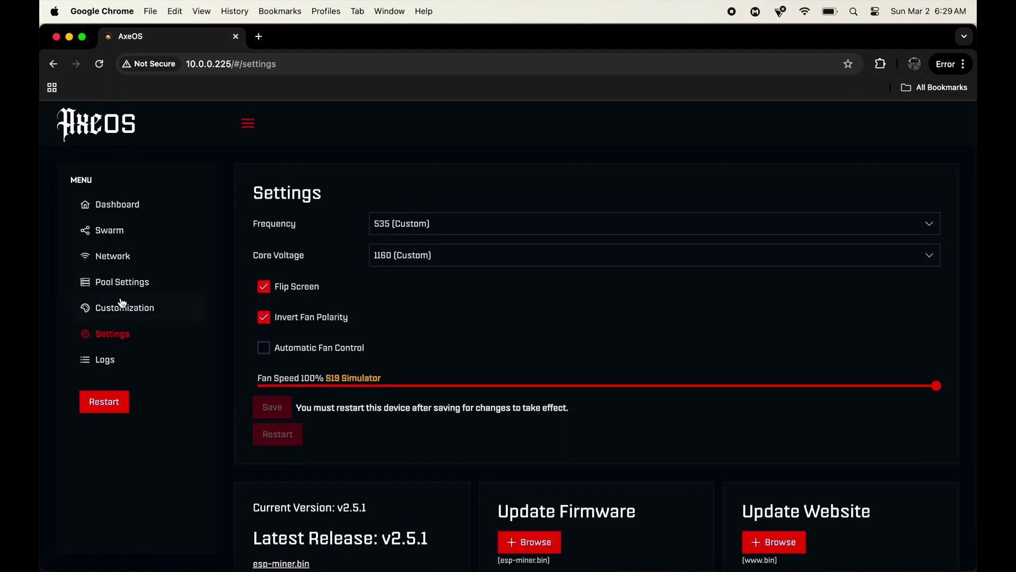
Watch the real-time log stream on the Logs page, then open Pool Settings (solo.ckpool.org:3333)
left_click(109, 357)
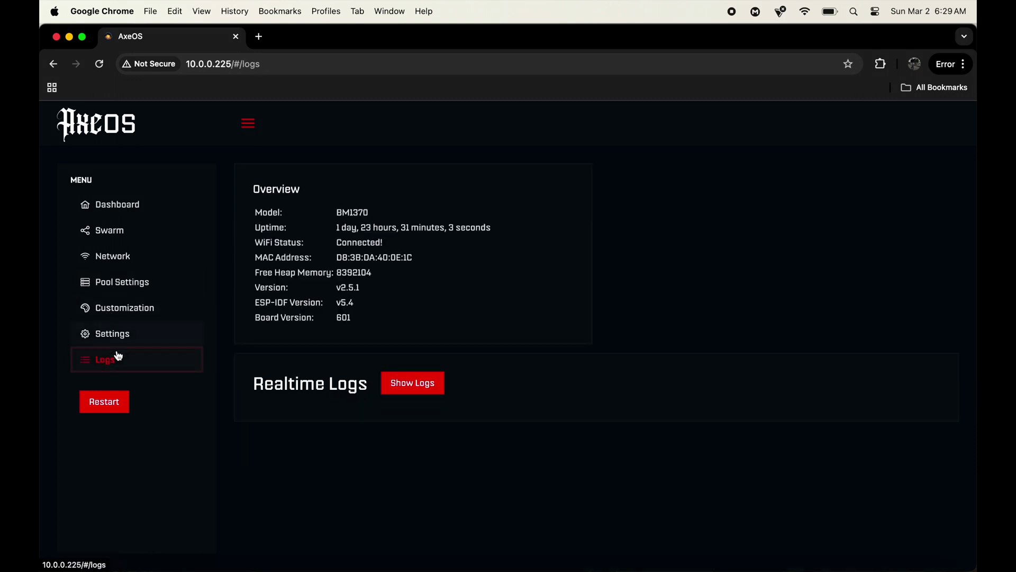
left_click(411, 382)
scroll(736, 341, "down", 3)
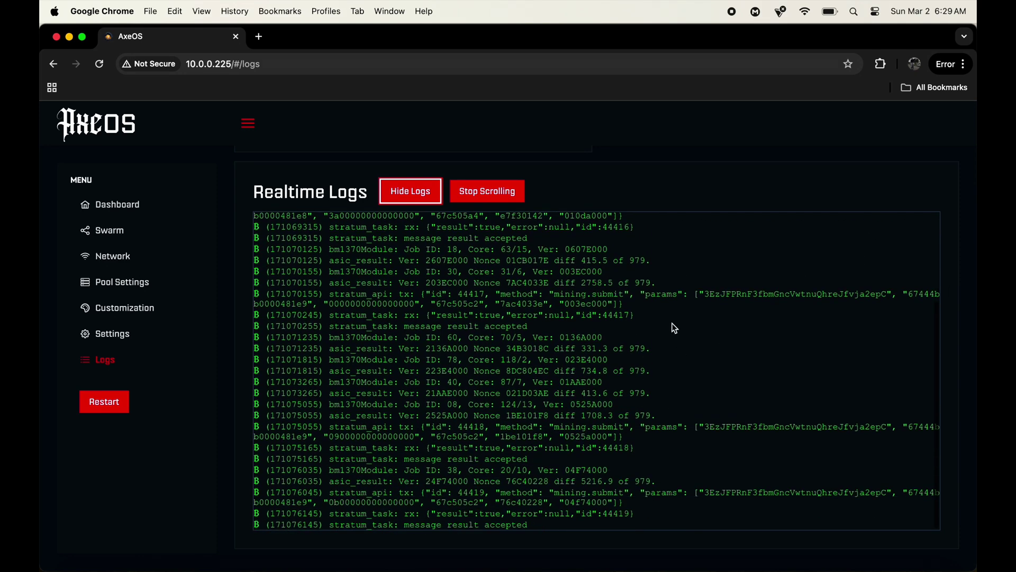
scroll(671, 258, "up", 5)
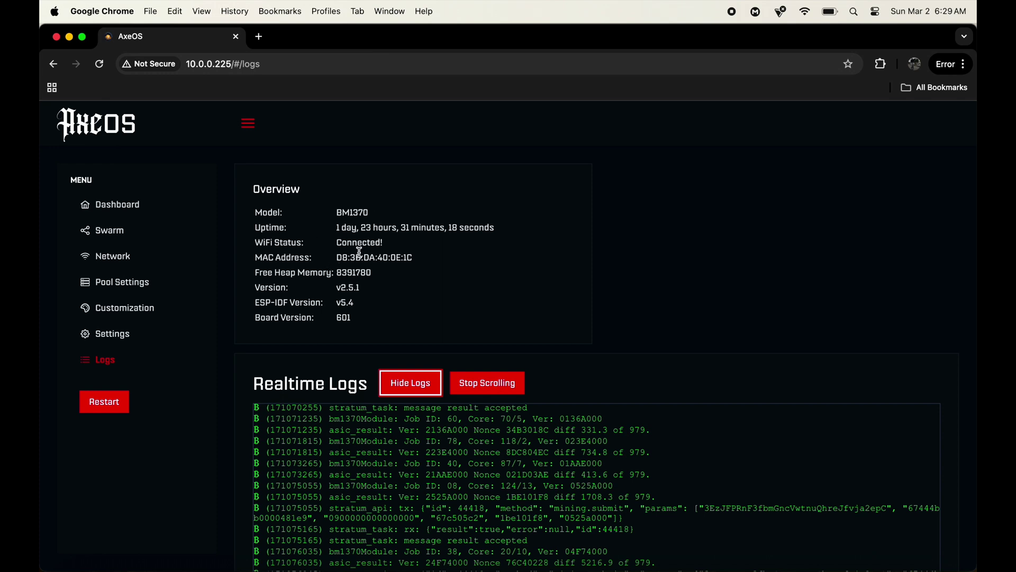
left_click(139, 280)
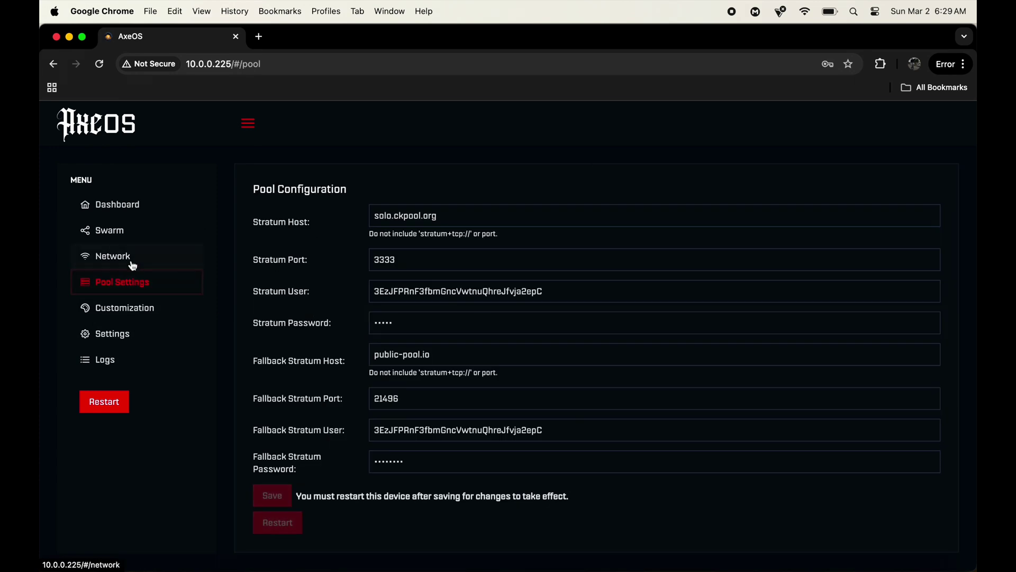
Open the Swarm view and highlight the first miner's row of the two bitaxe miners
left_click(132, 258)
left_click(136, 232)
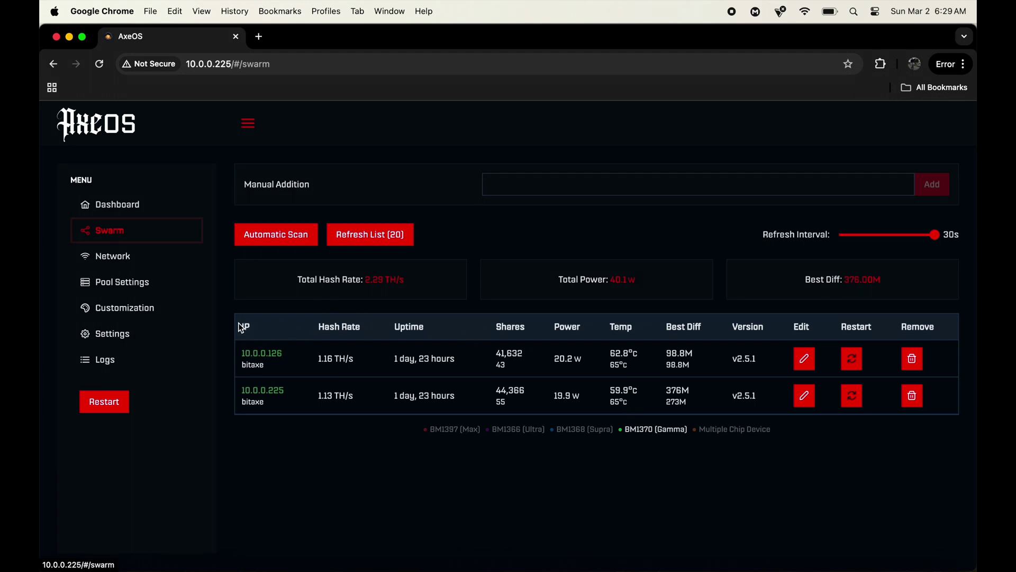
left_click_drag(242, 325, 658, 349)
left_click(936, 446)
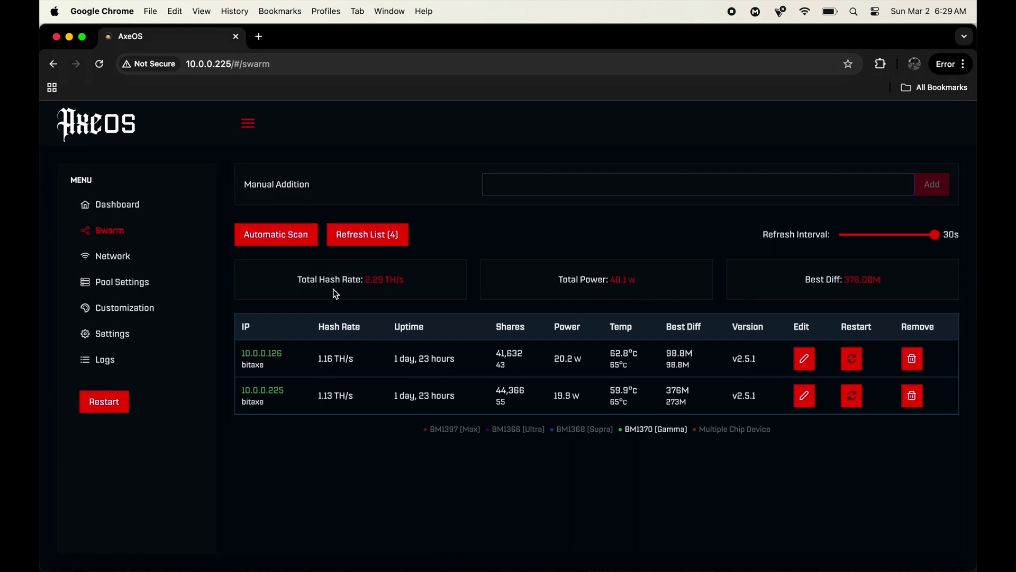
Open the Design settings and switch the color scheme to Light, then back to Dark
left_click(126, 207)
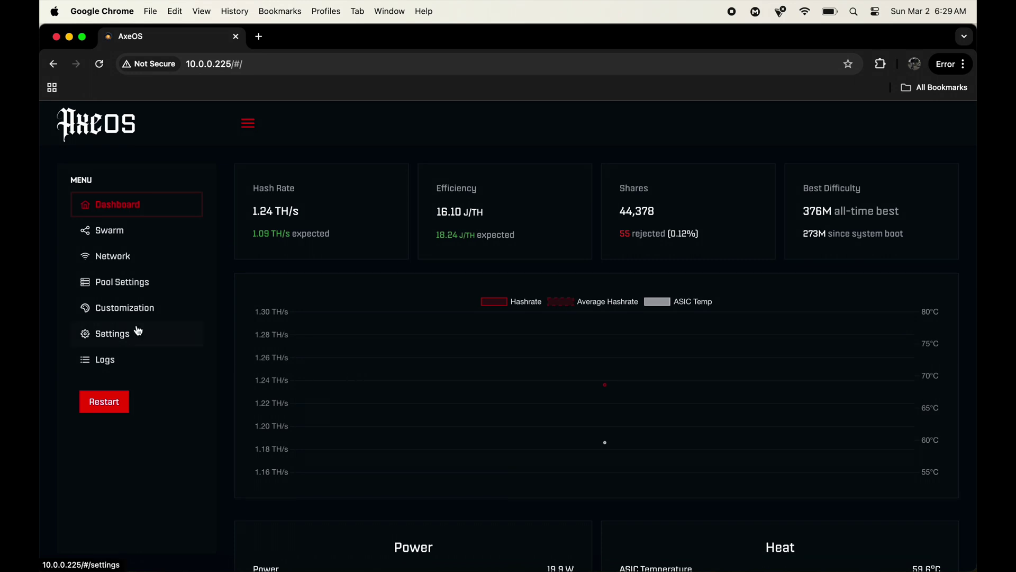
left_click(154, 312)
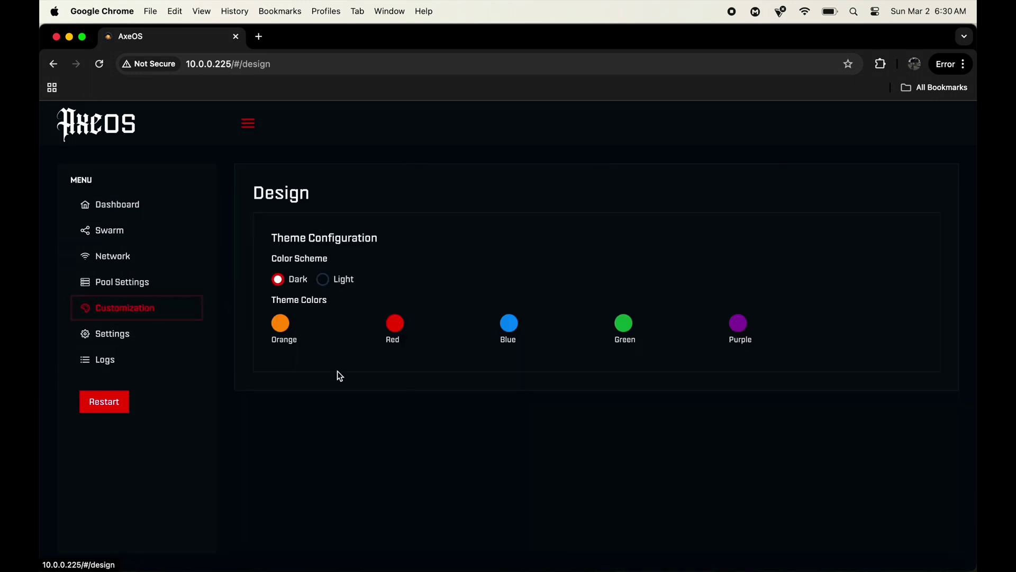
left_click(342, 285)
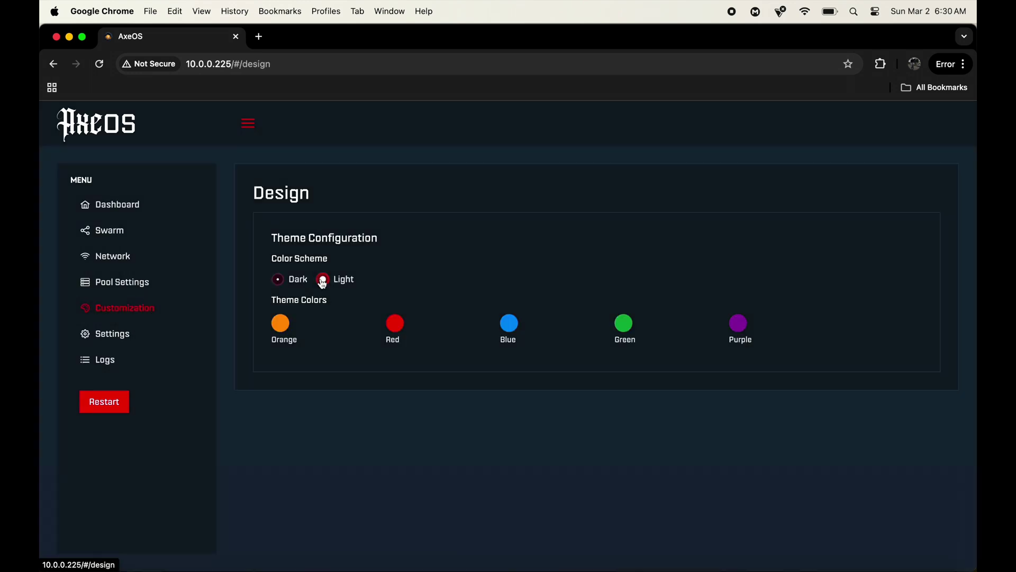
left_click(284, 279)
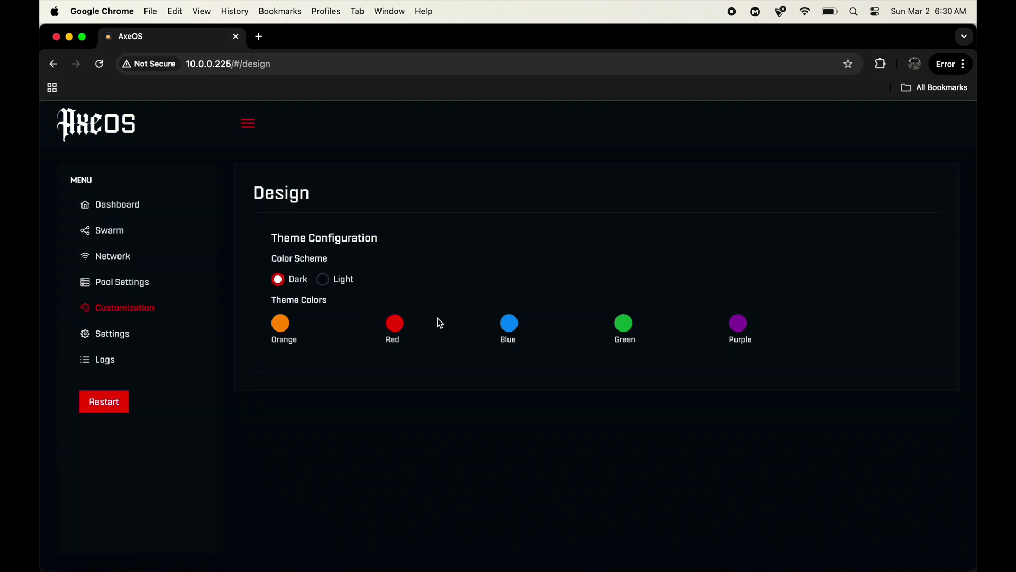
Try the Blue, Green and Purple theme colours, then restore Red
left_click(509, 323)
left_click(621, 330)
left_click(739, 324)
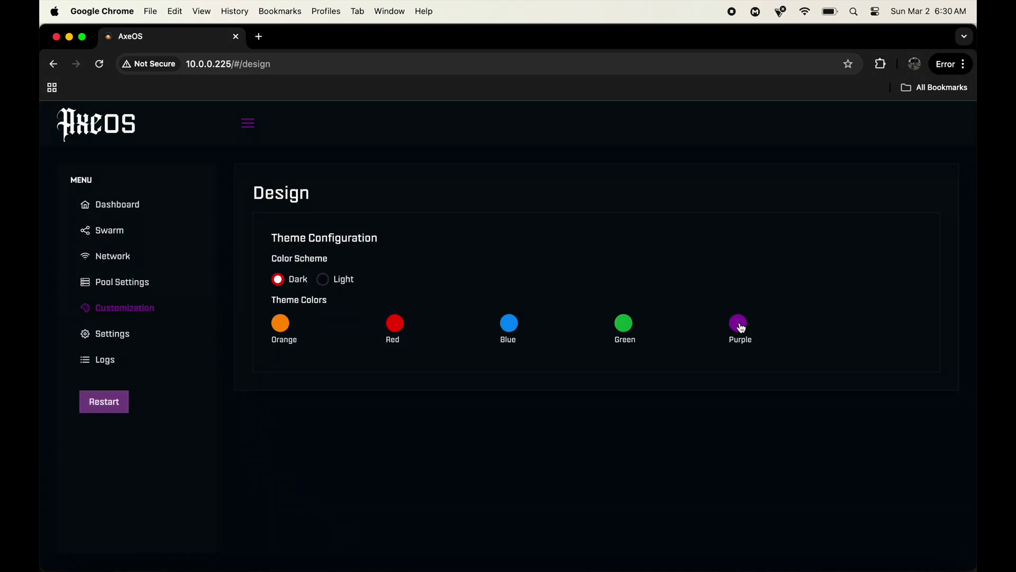
left_click(400, 328)
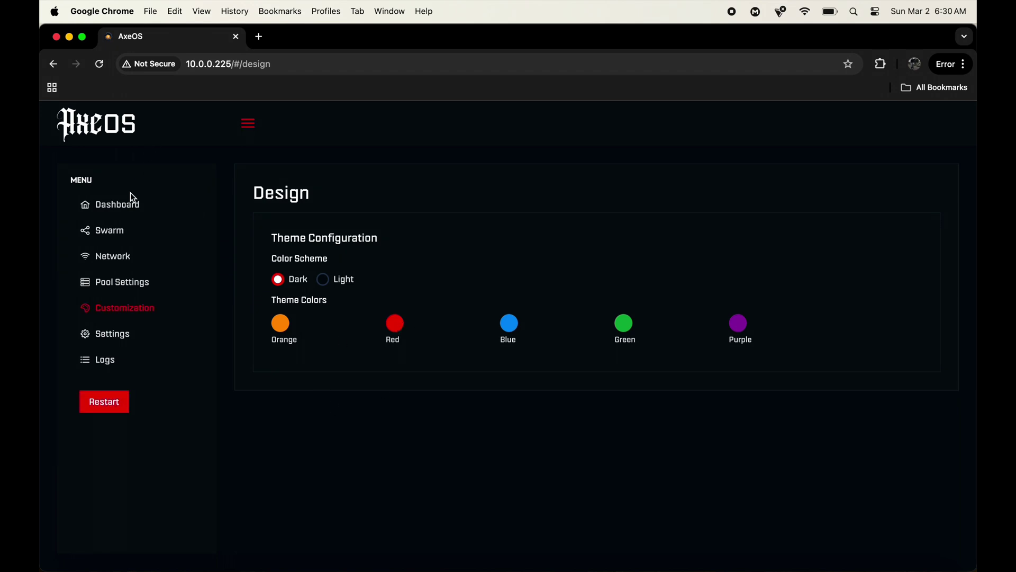
Return to the dashboard and scroll through the Power, Heat, Pool Information and Uptime panels
left_click(131, 202)
scroll(751, 377, "down", 5)
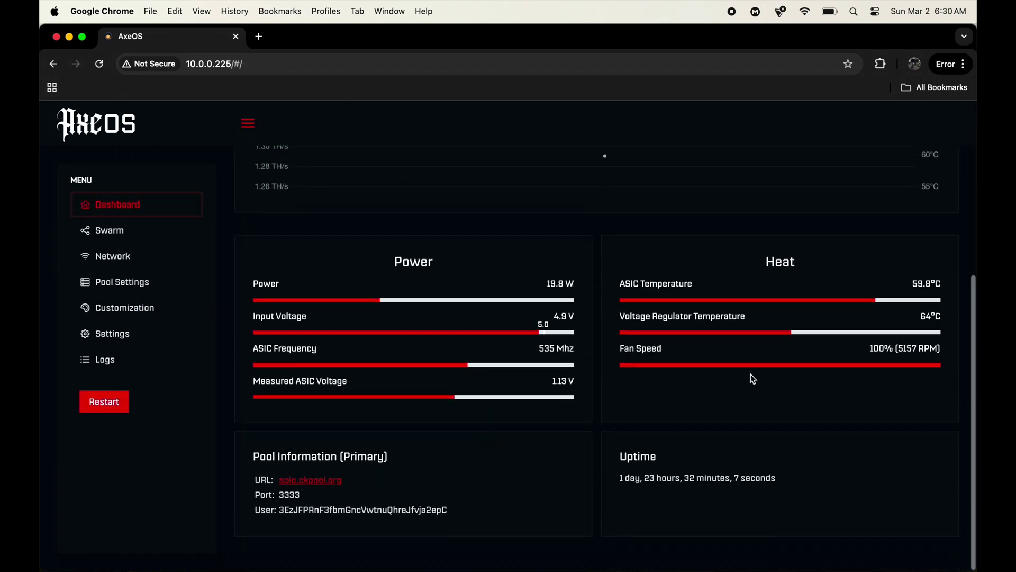
scroll(751, 378, "down", 1)
scroll(747, 379, "up", 5)
scroll(748, 381, "down", 5)
scroll(748, 380, "up", 1)
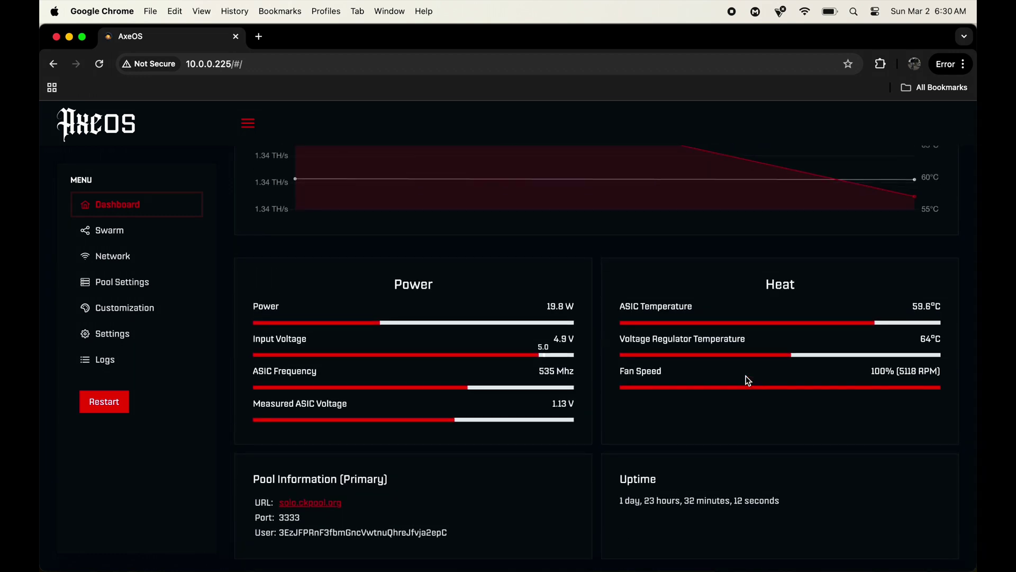
scroll(748, 380, "down", 1)
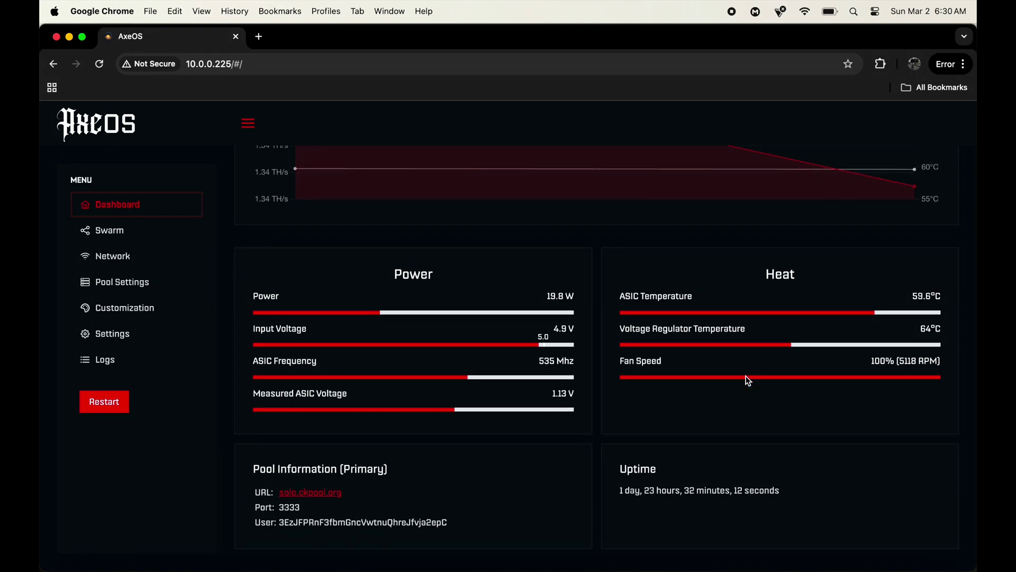
scroll(748, 381, "up", 5)
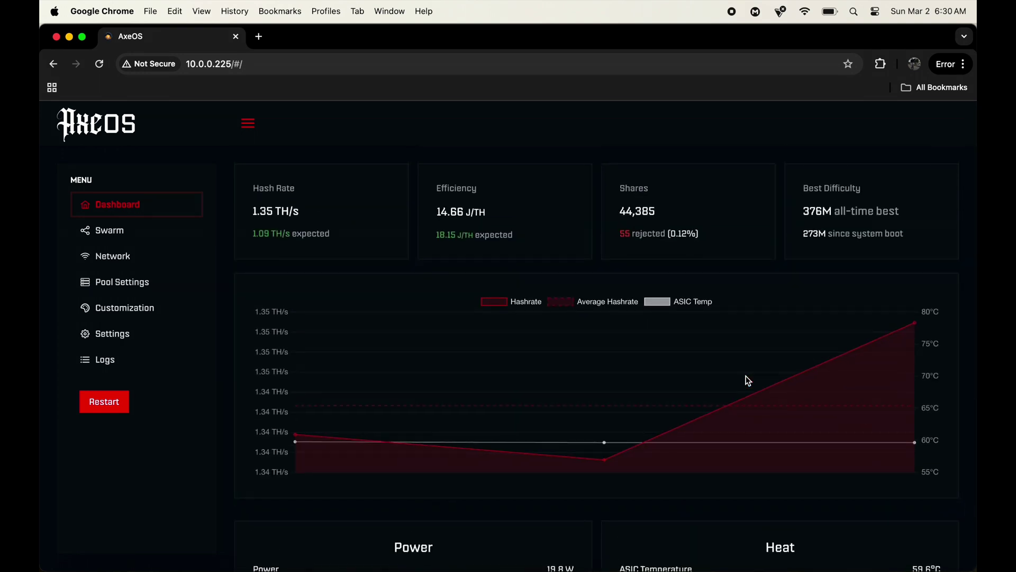
scroll(796, 493, "down", 3)
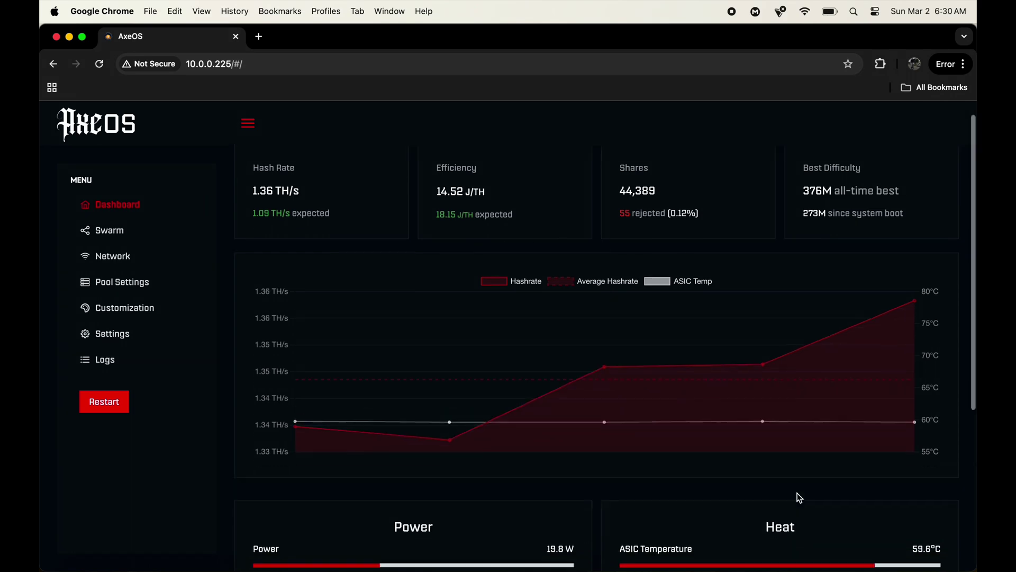
scroll(796, 494, "up", 3)
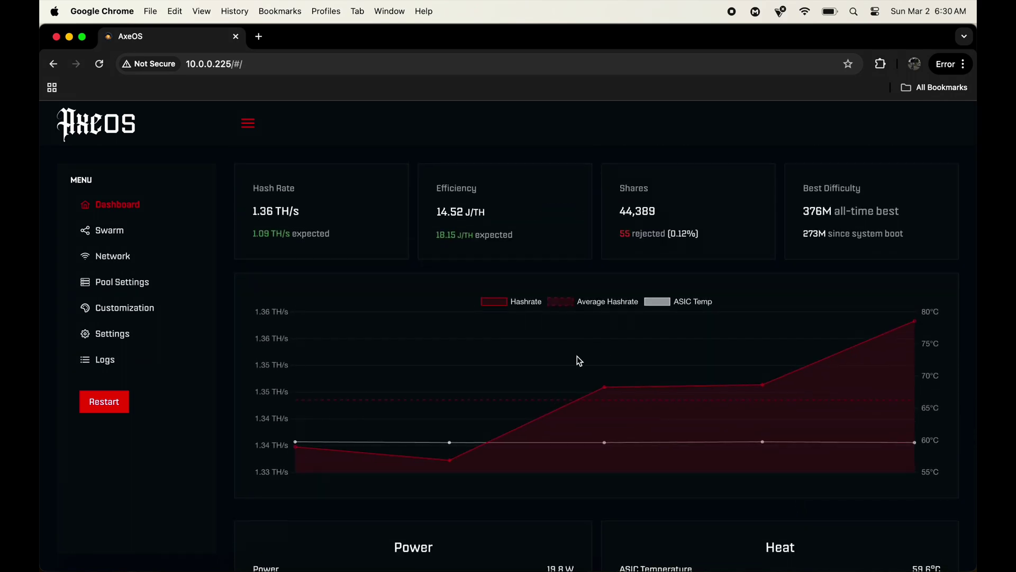
scroll(567, 367, "down", 5)
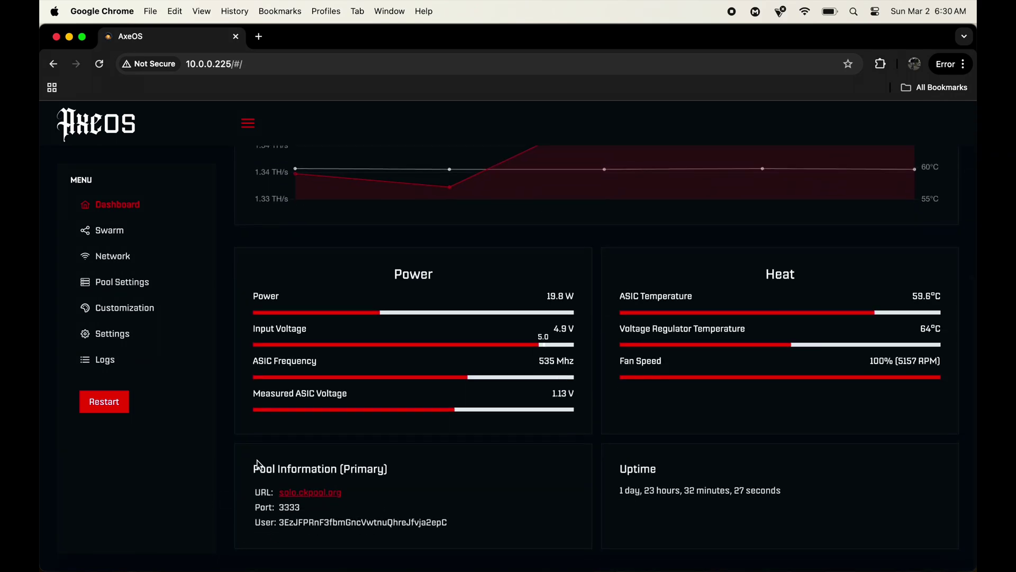
Highlight the Pool Information details and the Uptime value on the dashboard
left_click_drag(253, 468, 481, 539)
left_click(481, 538)
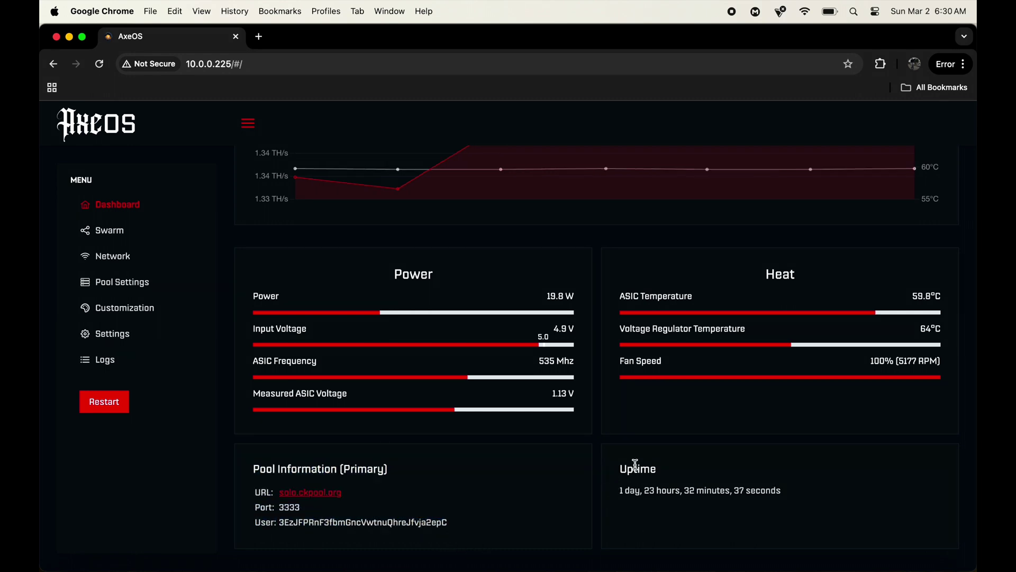
left_click_drag(622, 466, 796, 526)
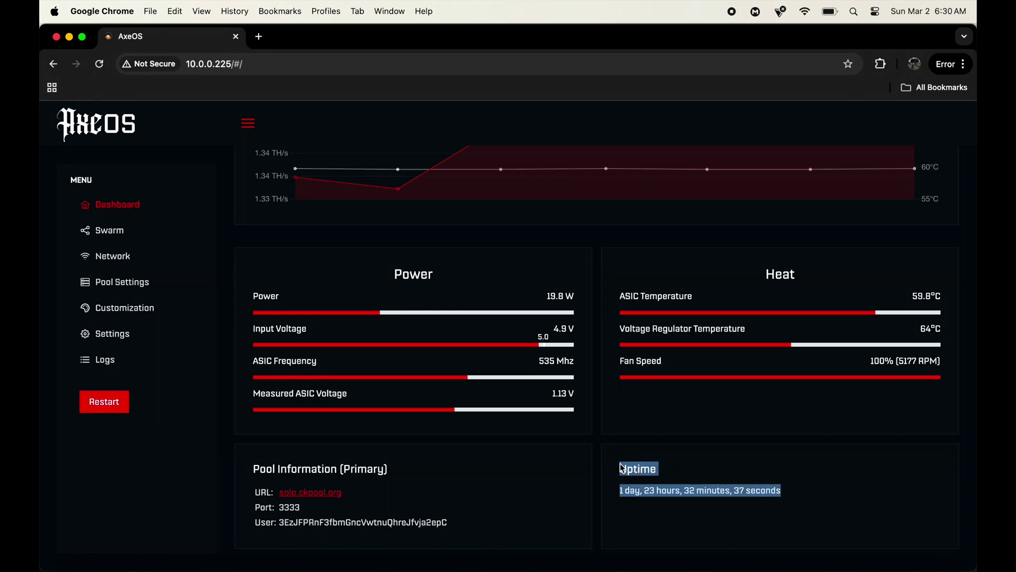
left_click(633, 545)
left_click_drag(613, 497, 829, 498)
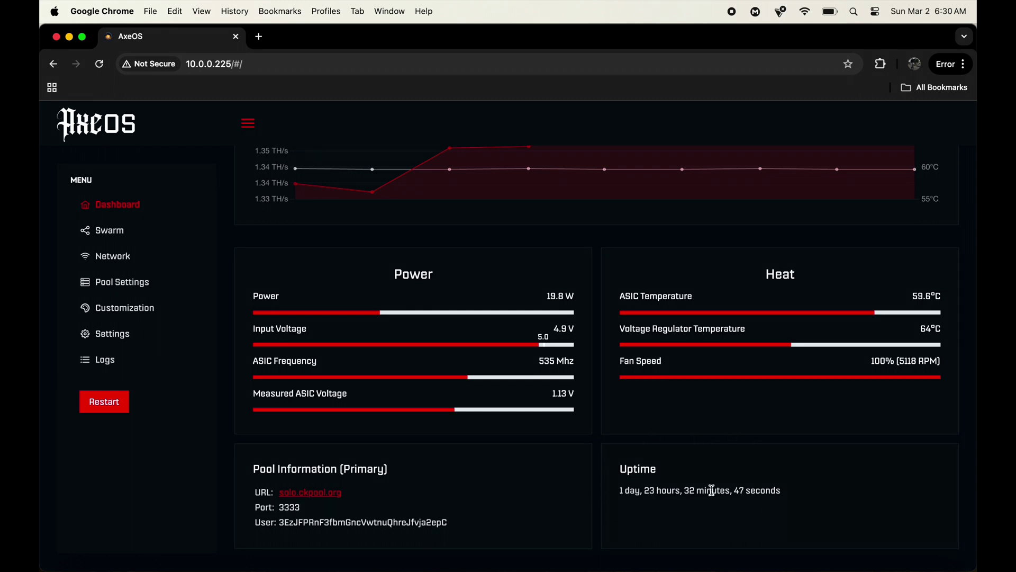
left_click_drag(614, 495, 773, 504)
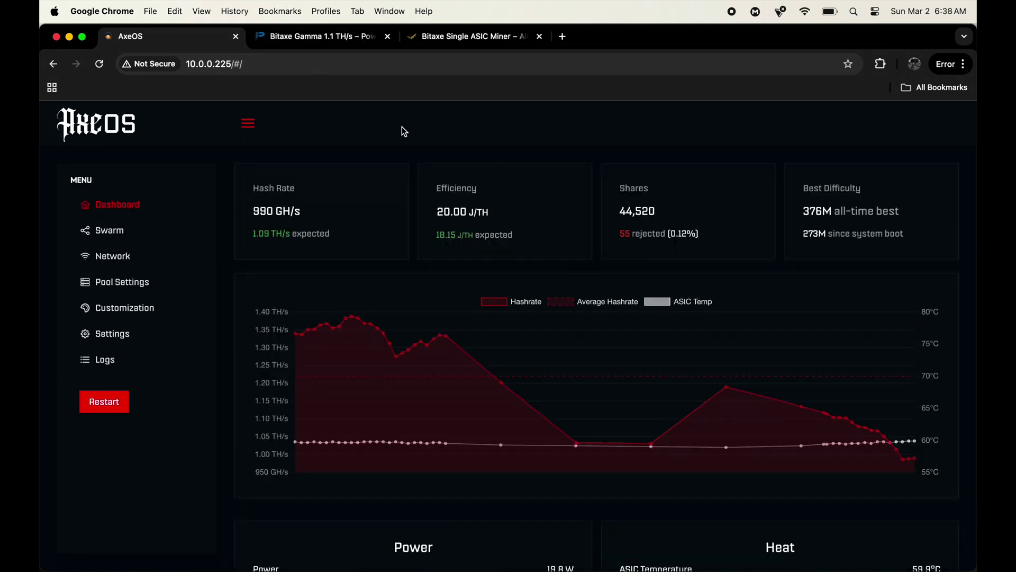
On the Power Mining Bitaxe Gamma 1.1 TH/s page, scroll to the reviews and back to the €187,00 price
left_click(318, 37)
scroll(964, 328, "up", 2)
scroll(745, 363, "down", 8)
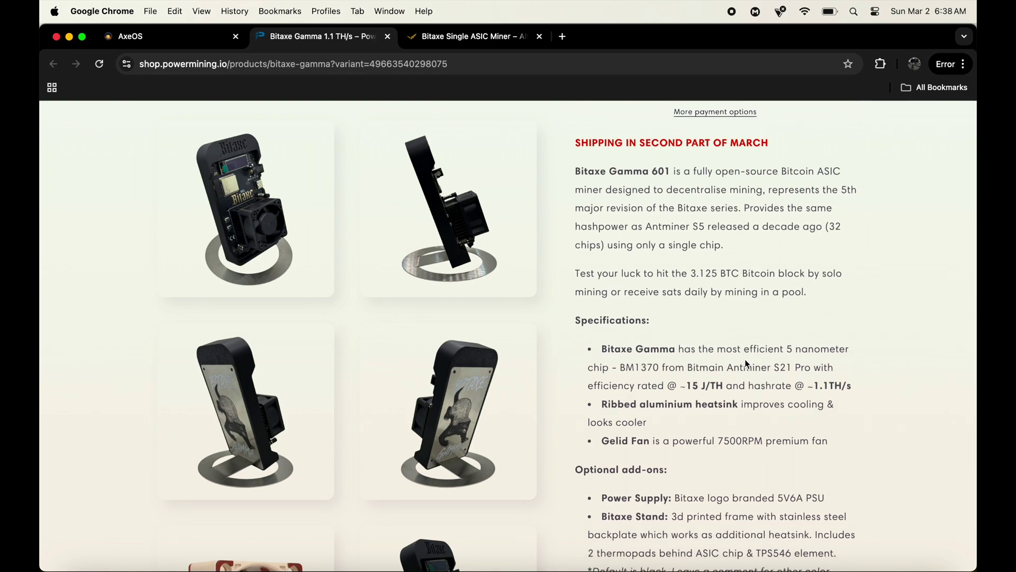
scroll(744, 359, "down", 8)
scroll(745, 358, "up", 20)
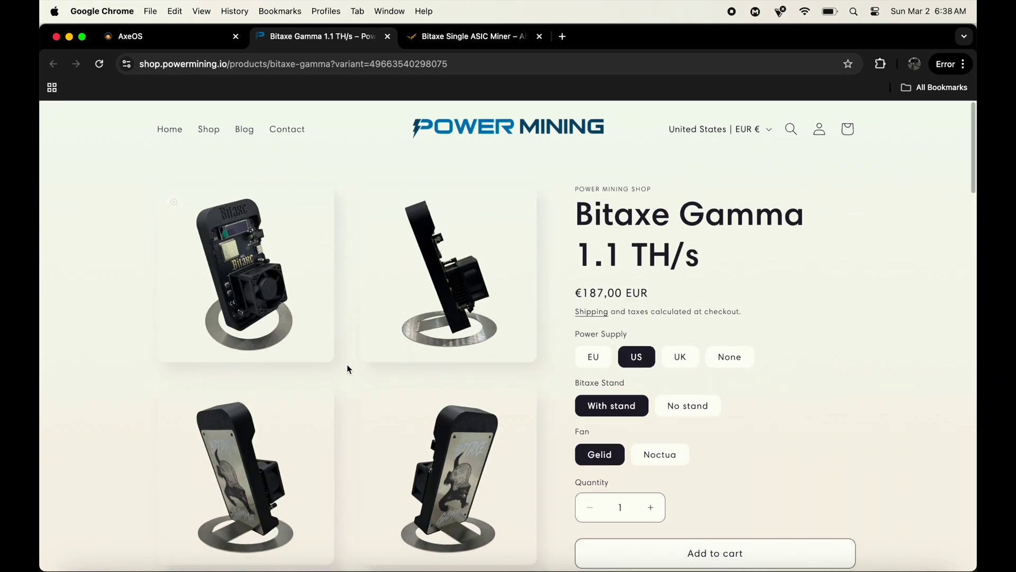
On the Altair Bitaxe page, select the Gamma IceTower with Silent Fan & AxeSheath variant ($324)
left_click(444, 37)
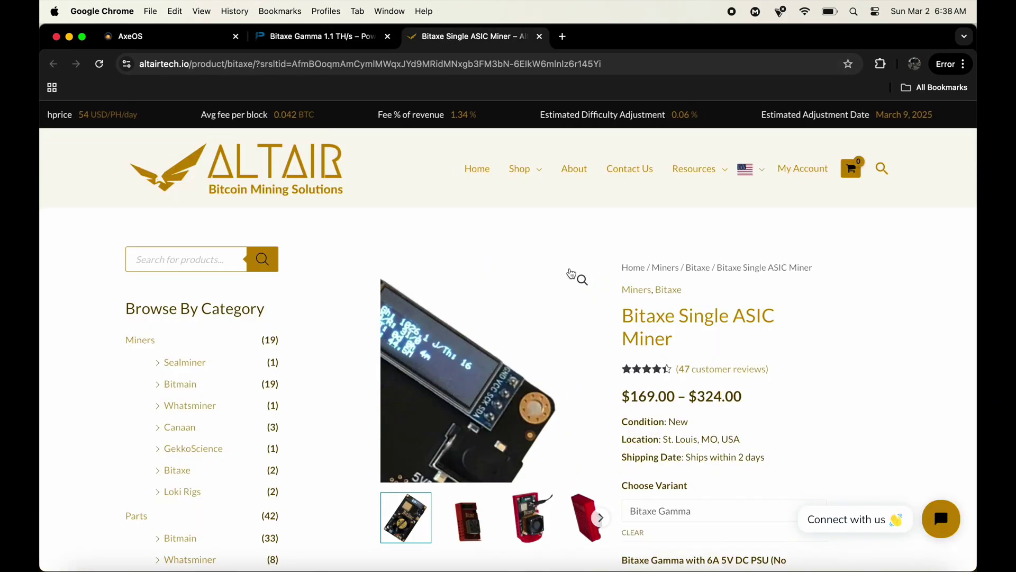
scroll(928, 383, "down", 1)
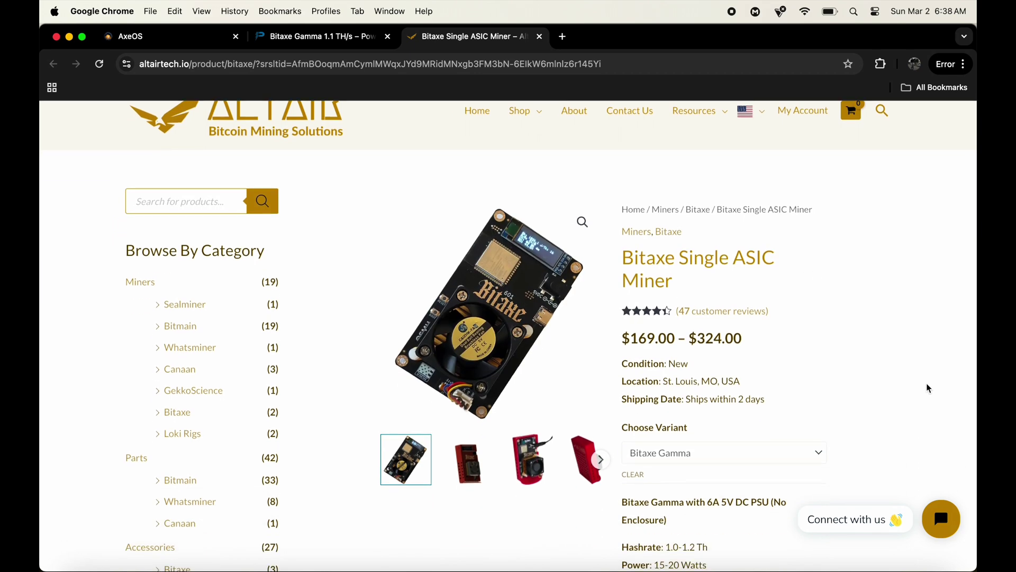
scroll(926, 383, "down", 2)
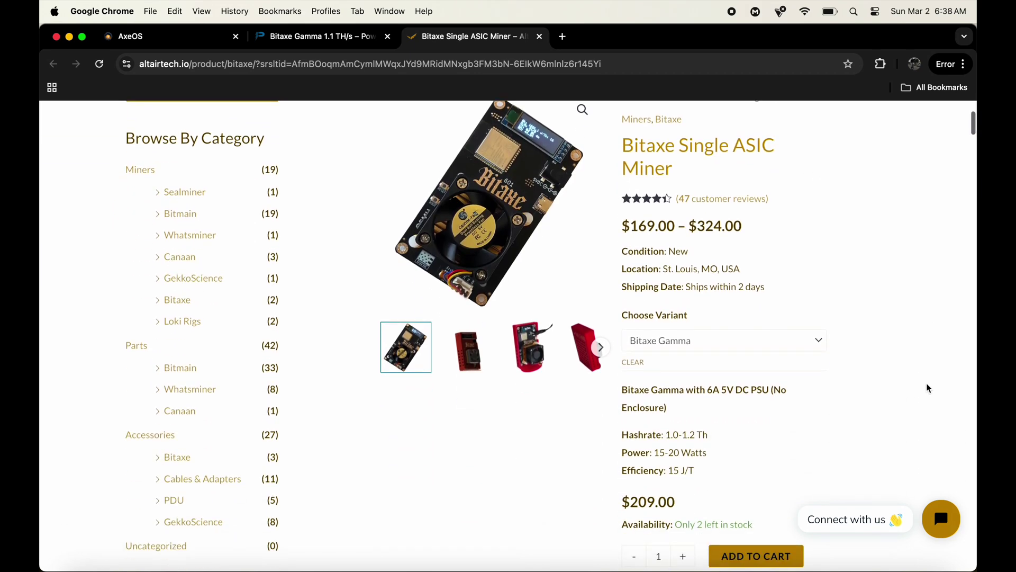
left_click(797, 342)
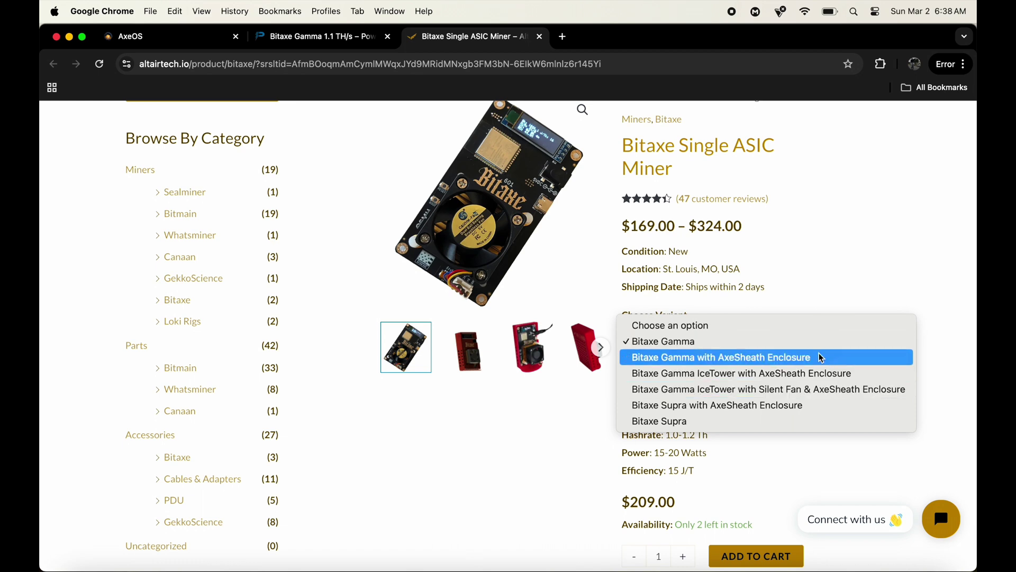
left_click(817, 390)
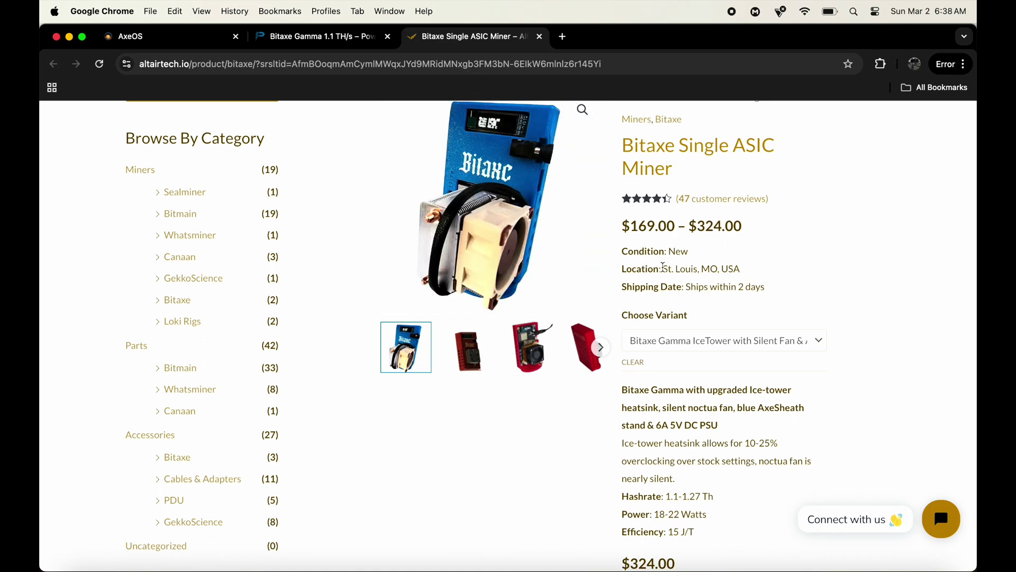
Switch the variant back to plain Bitaxe Gamma at $209
scroll(929, 345, "down", 5)
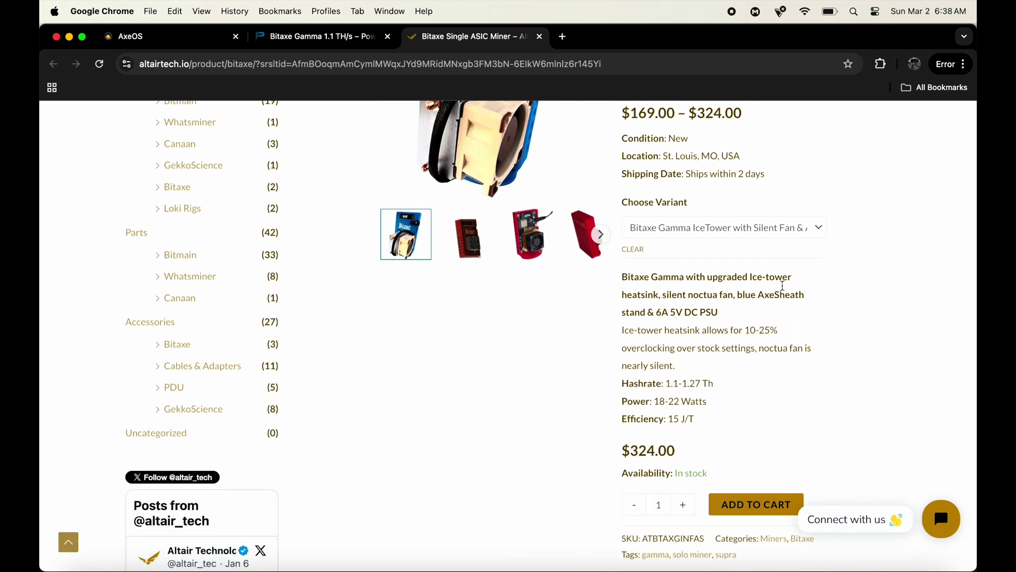
left_click(781, 233)
left_click(769, 185)
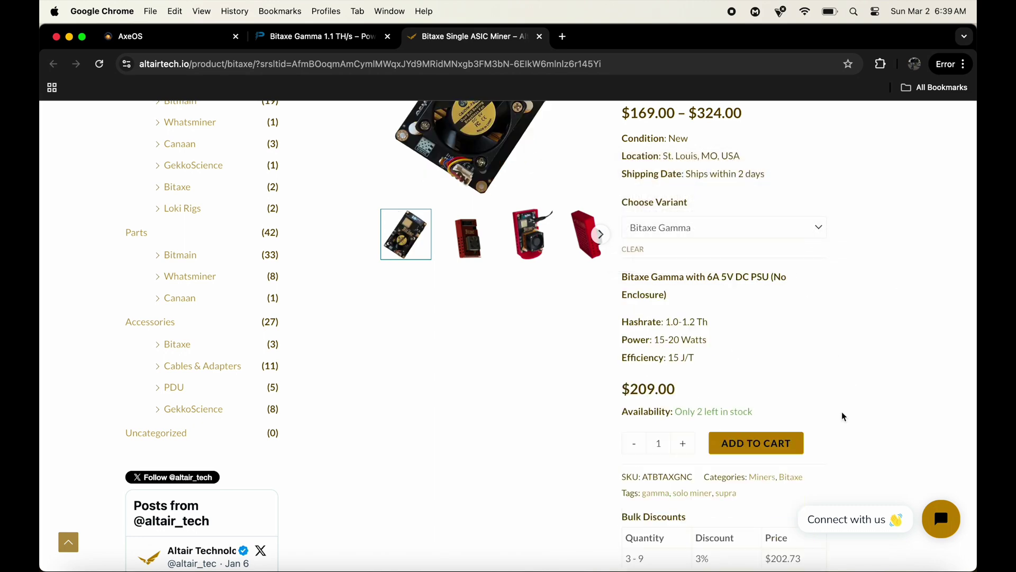
Read down the Altair description and features, highlighting the Gamma's hashrate
scroll(805, 379, "down", 10)
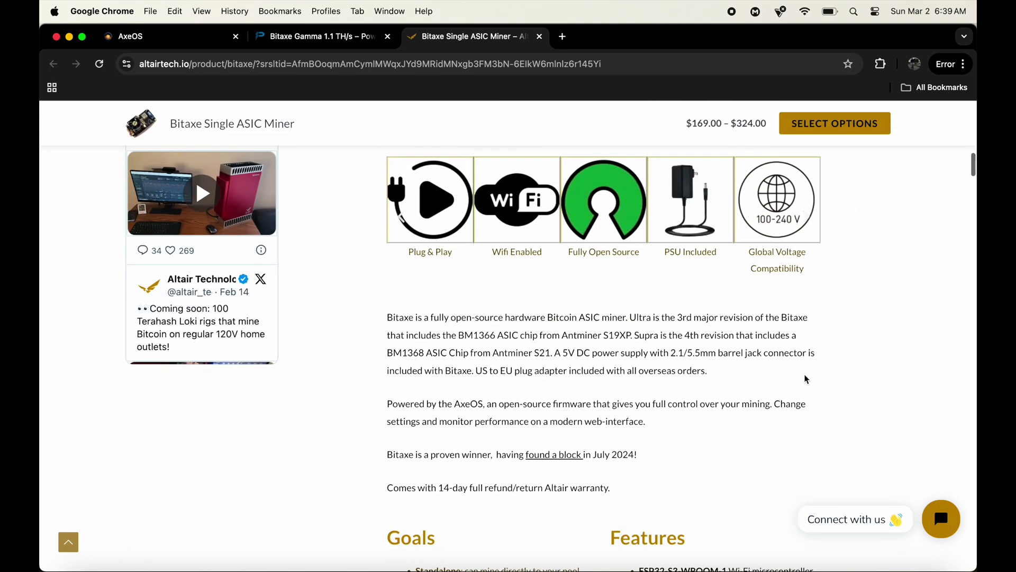
scroll(805, 379, "down", 5)
scroll(806, 379, "up", 8)
scroll(805, 379, "down", 12)
scroll(806, 379, "up", 1)
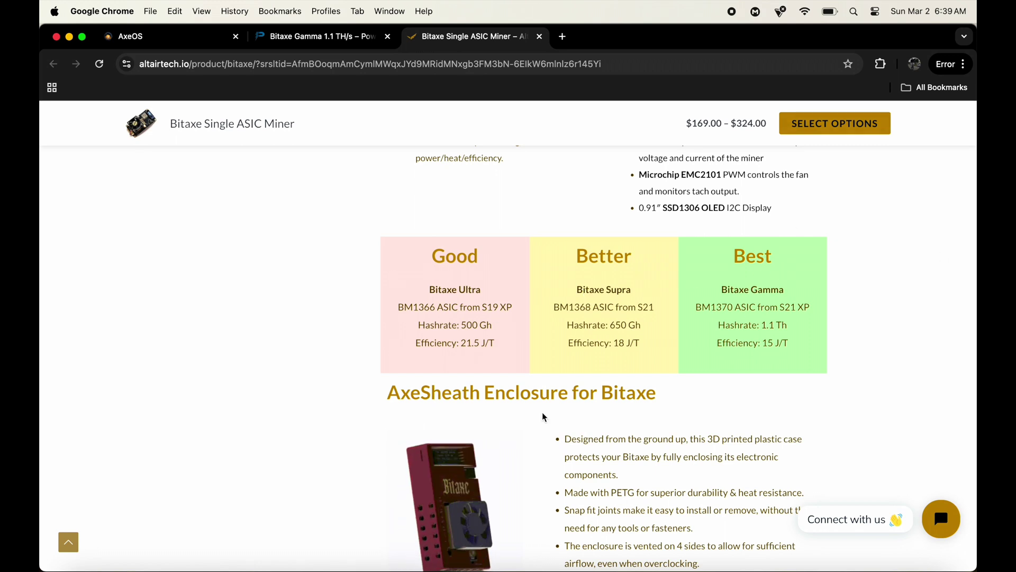
scroll(935, 469, "down", 10)
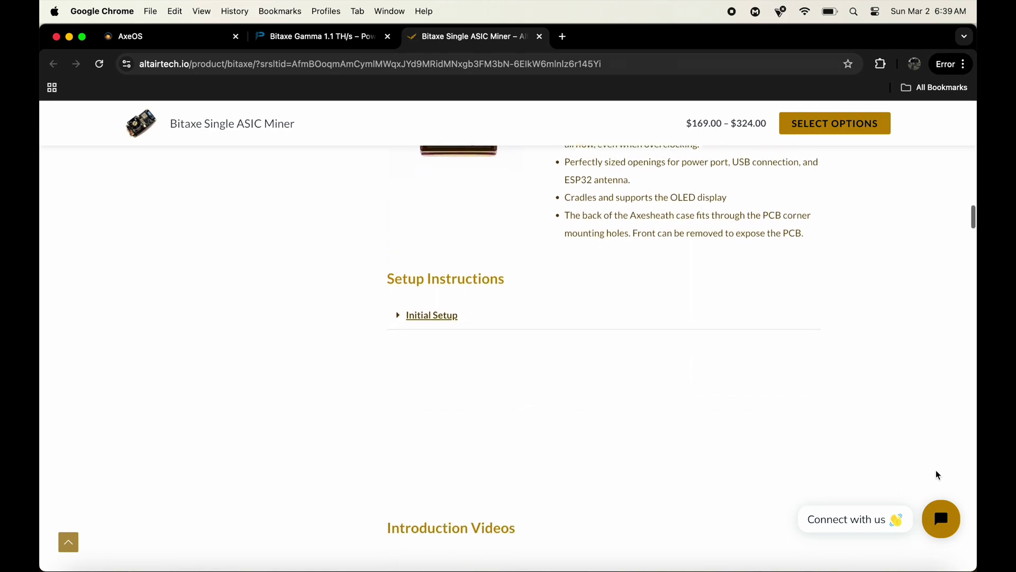
scroll(938, 475, "down", 5)
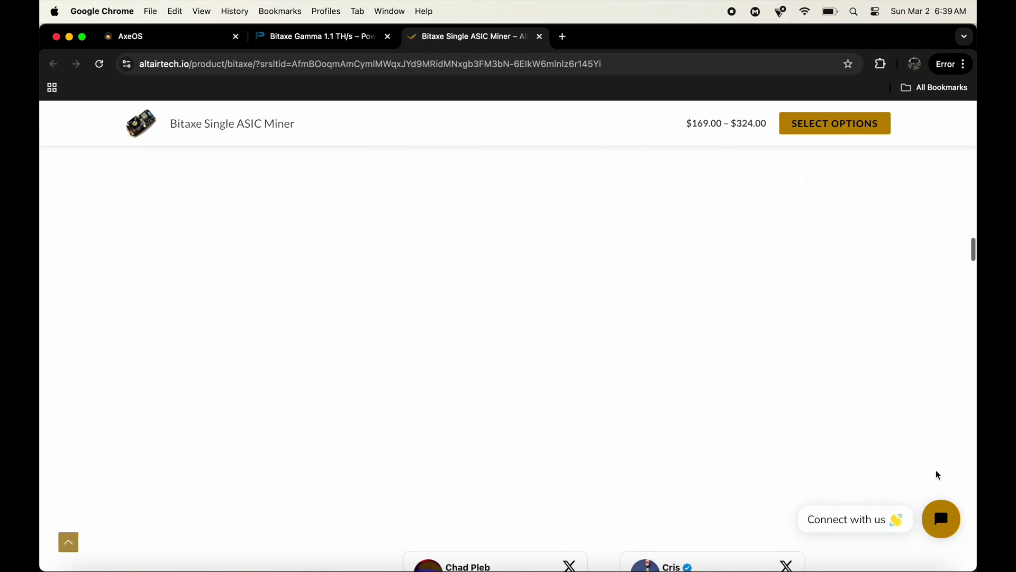
scroll(936, 469, "down", 5)
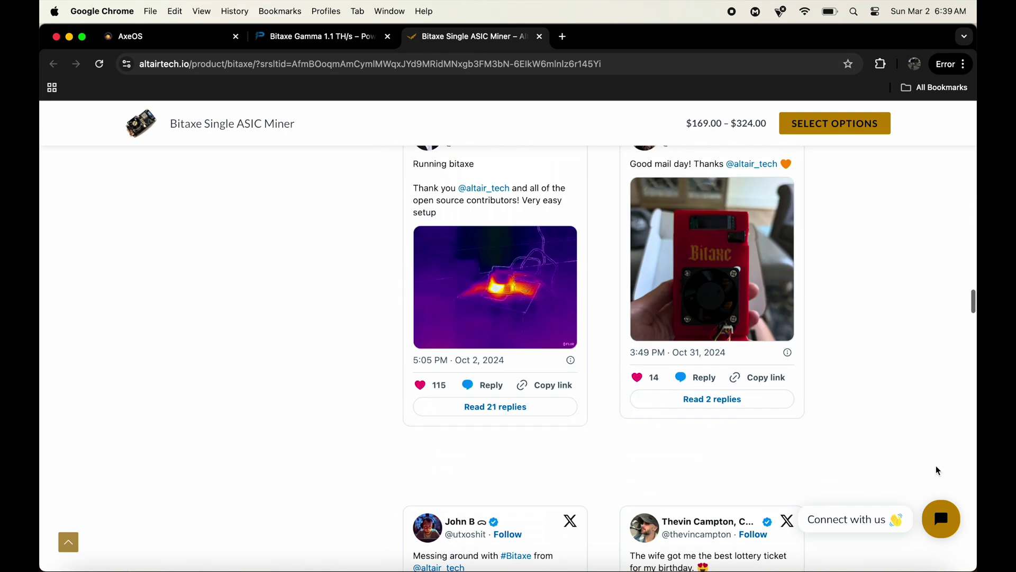
scroll(937, 470, "up", 10)
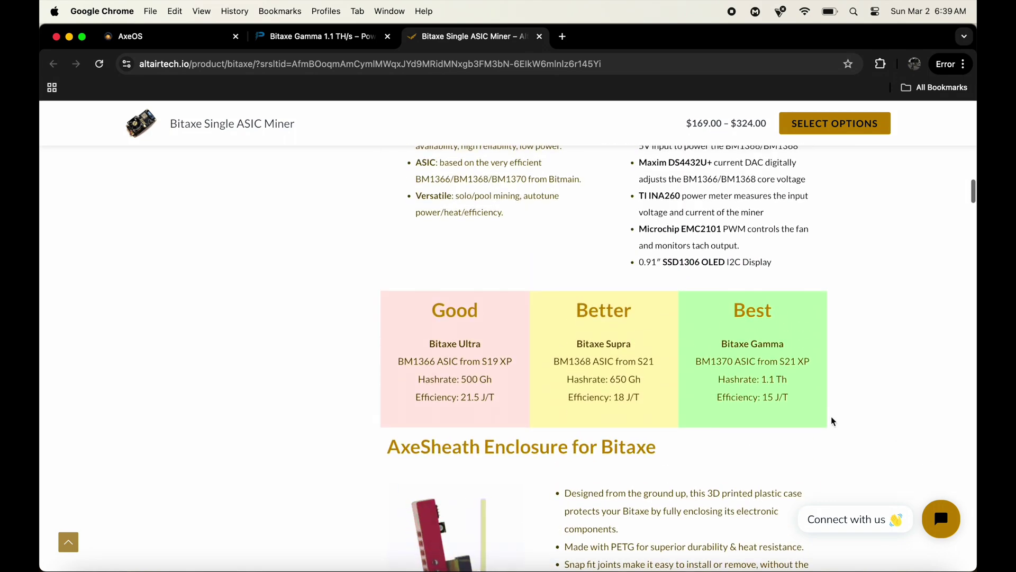
left_click_drag(757, 377, 790, 378)
left_click(859, 356)
Review the Good/Better/Best table of Ultra 500 Gh, Supra 650 Gh and Gamma 1.1 Th
scroll(860, 357, "up", 5)
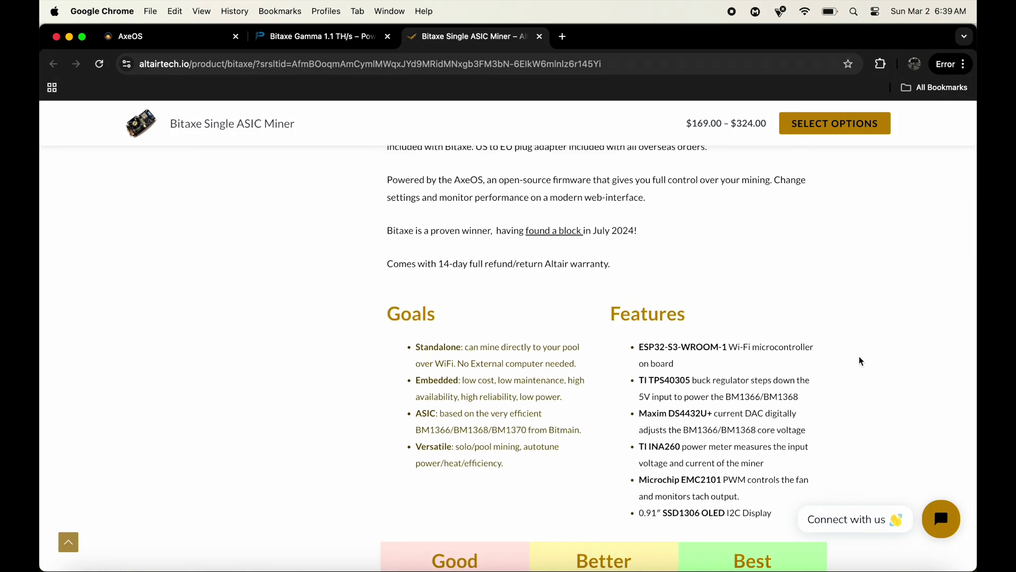
scroll(859, 360, "up", 10)
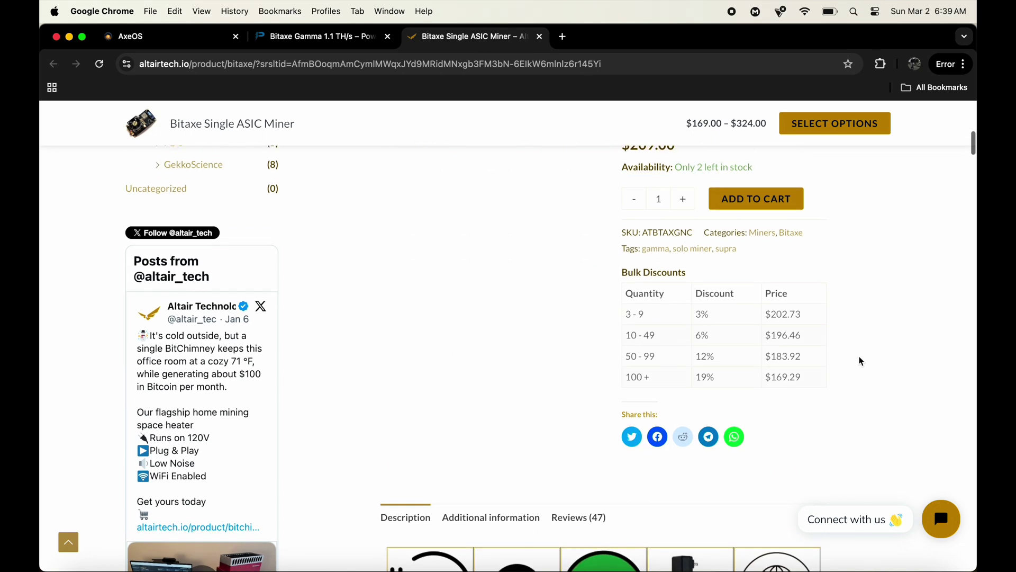
scroll(860, 361, "up", 8)
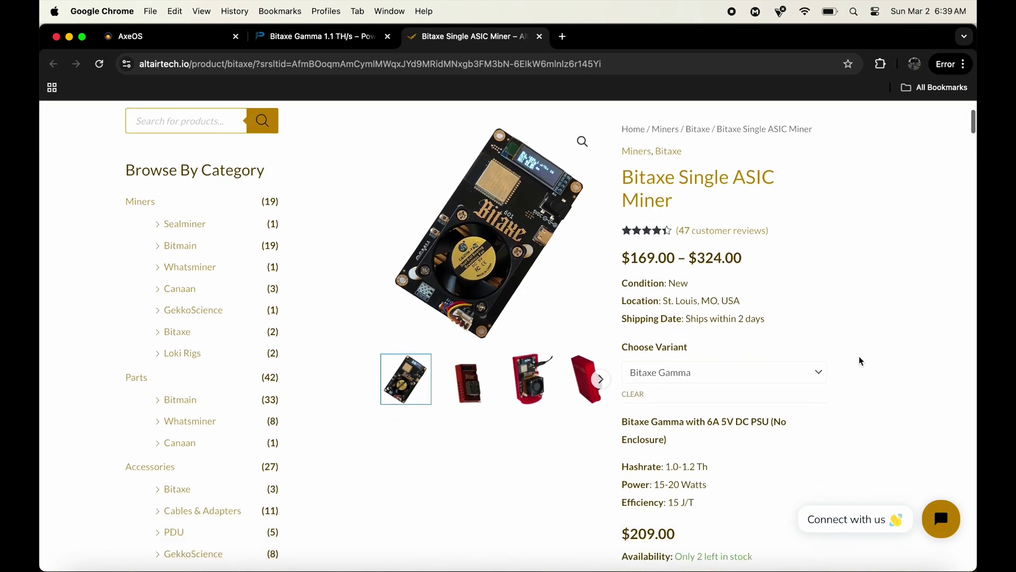
scroll(828, 284, "down", 10)
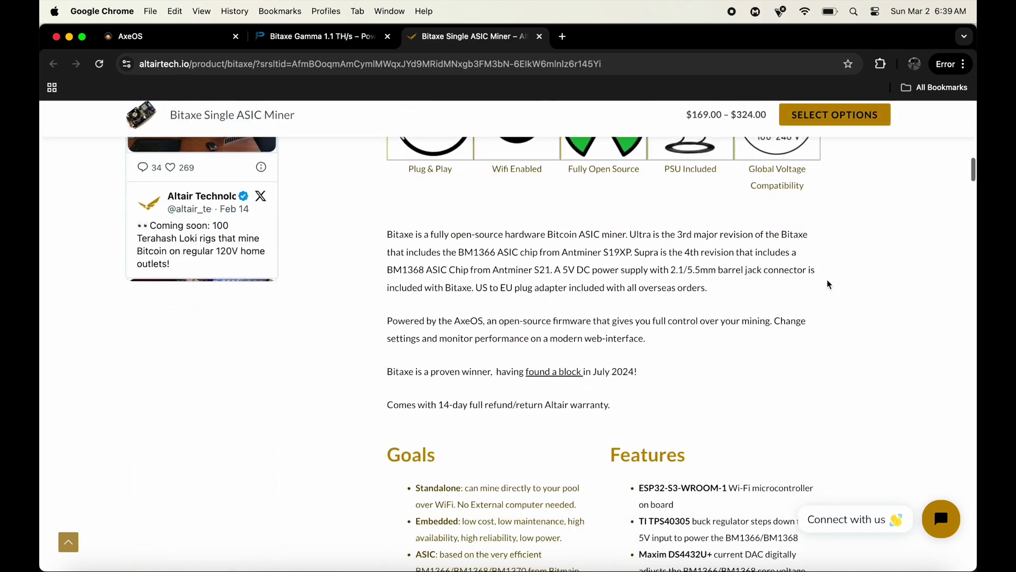
scroll(828, 284, "down", 5)
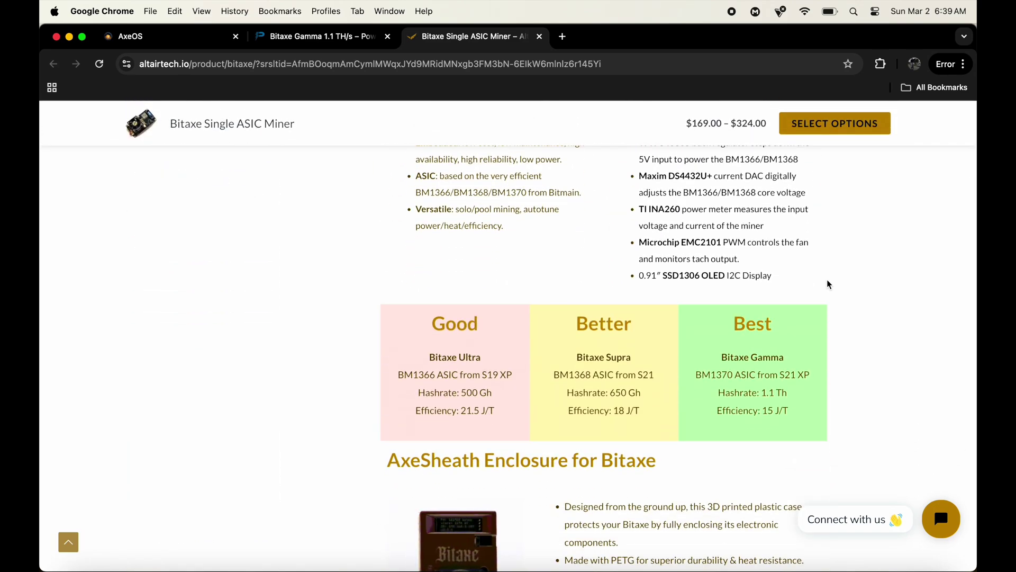
left_click_drag(579, 357, 651, 358)
left_click(665, 438)
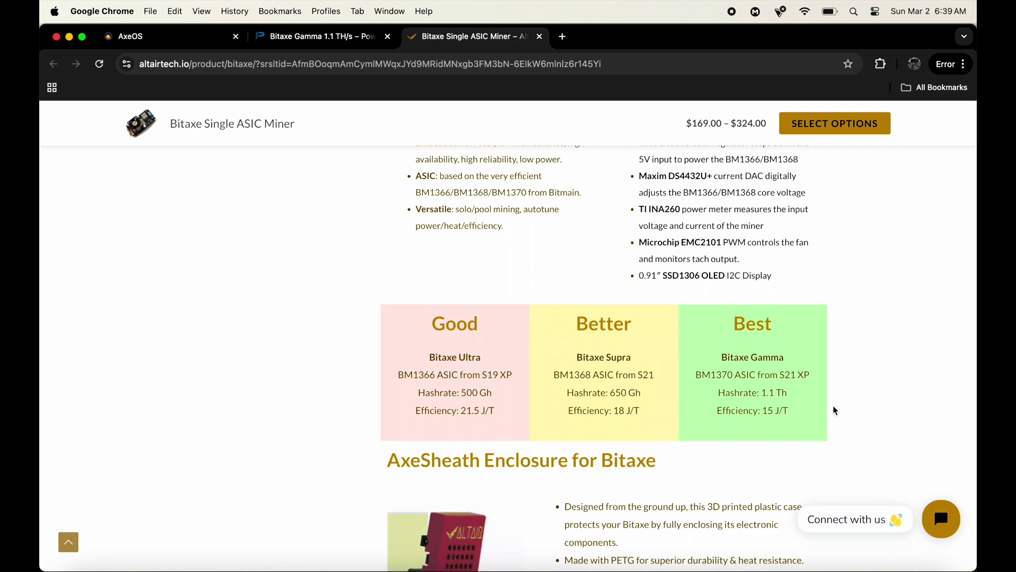
Go to the Power Mining €187,00 Bitaxe Gamma 1.1 TH/s listing and scroll through it
scroll(888, 279, "up", 3)
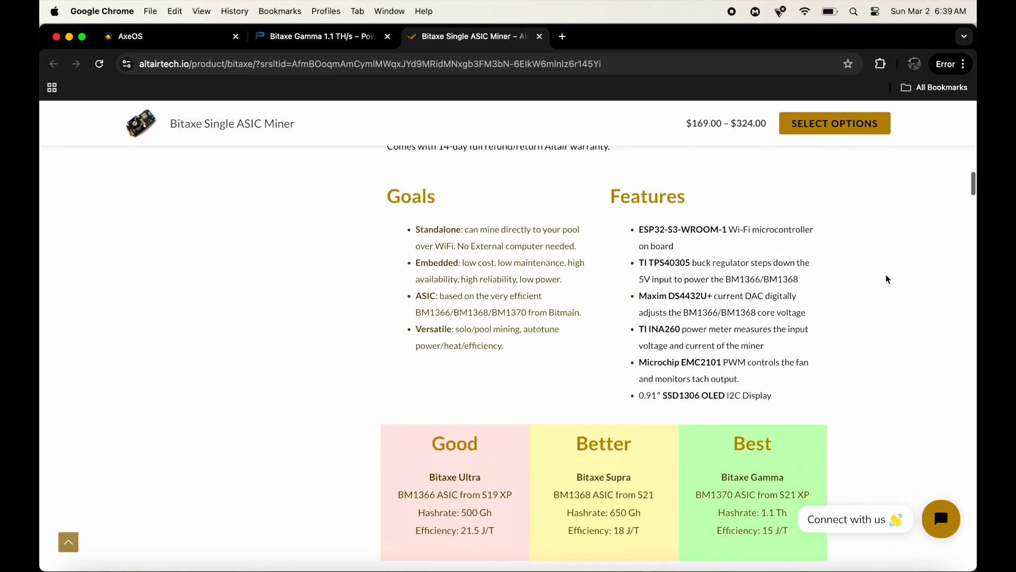
left_click(341, 37)
scroll(789, 290, "down", 1)
scroll(789, 290, "down", 3)
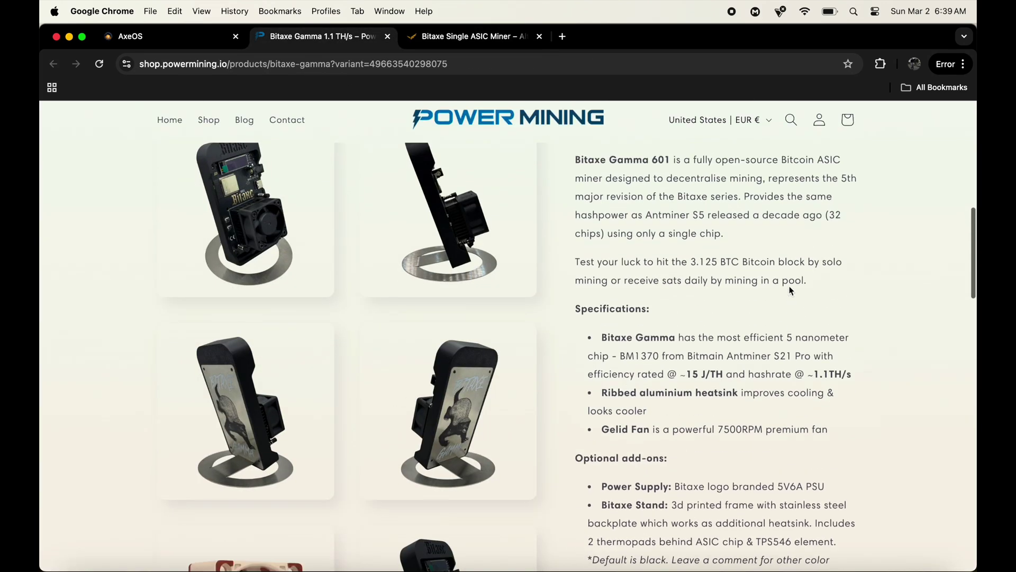
scroll(789, 290, "down", 2)
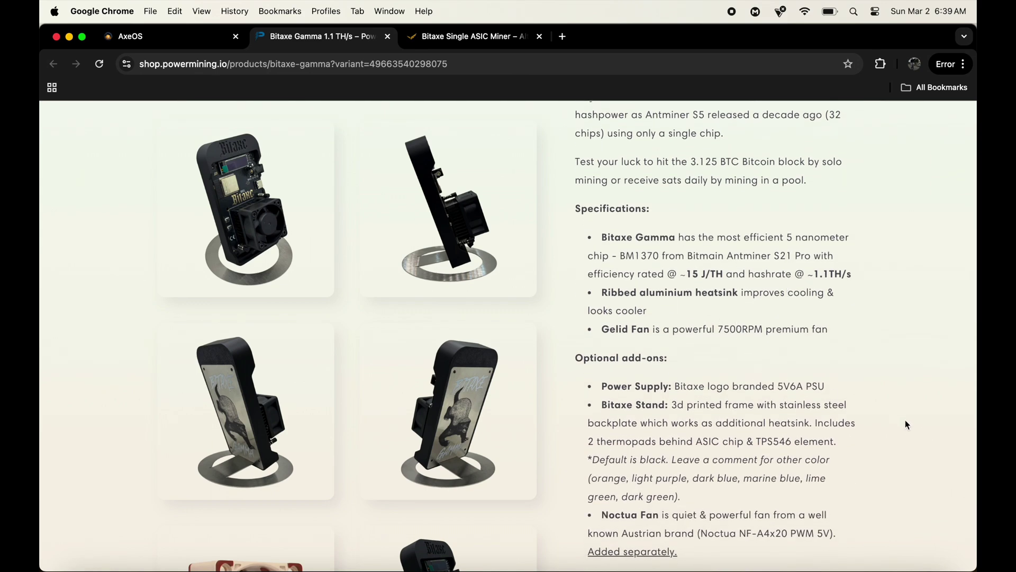
scroll(902, 421, "down", 2)
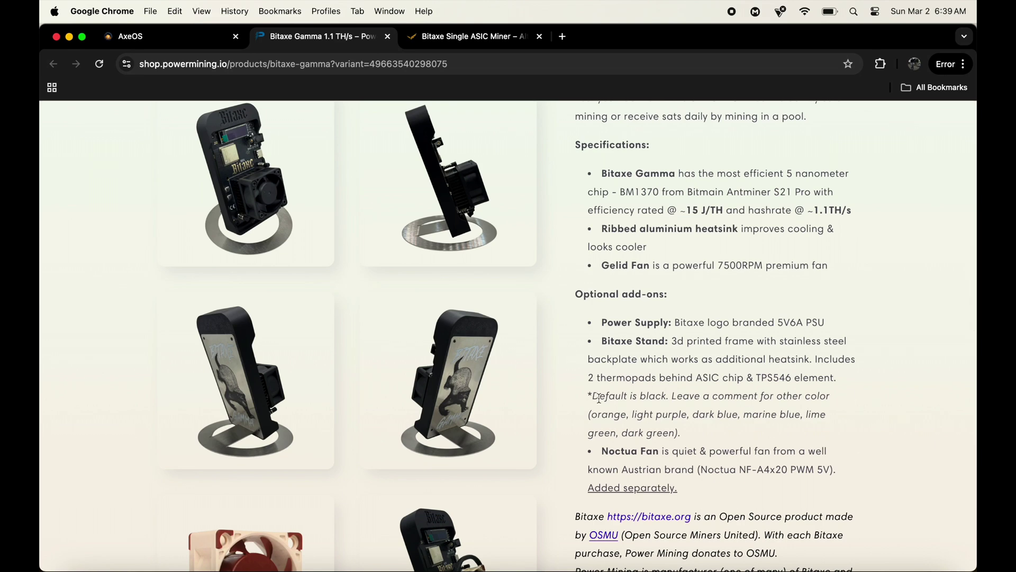
scroll(846, 455, "down", 4)
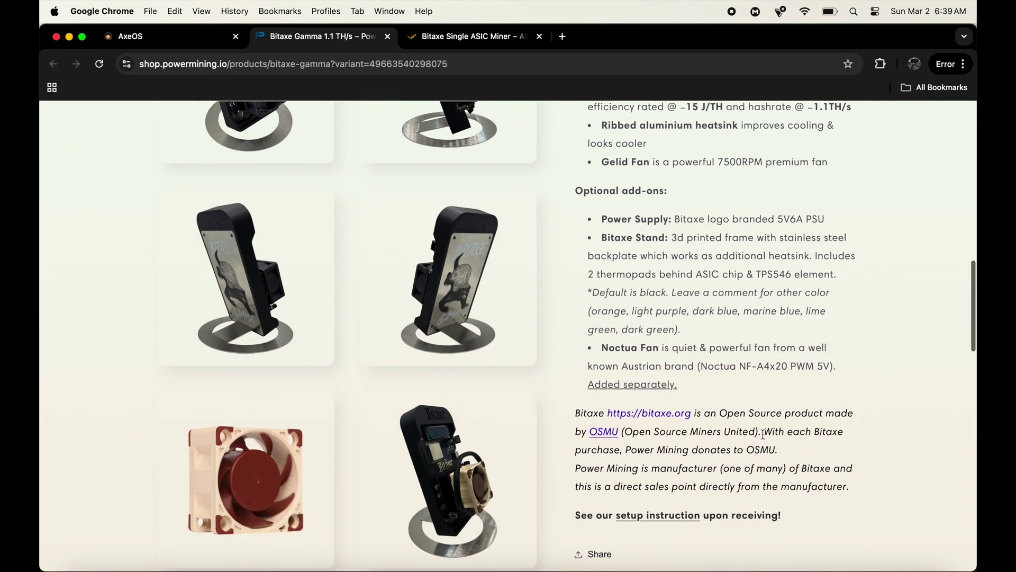
scroll(906, 455, "down", 1)
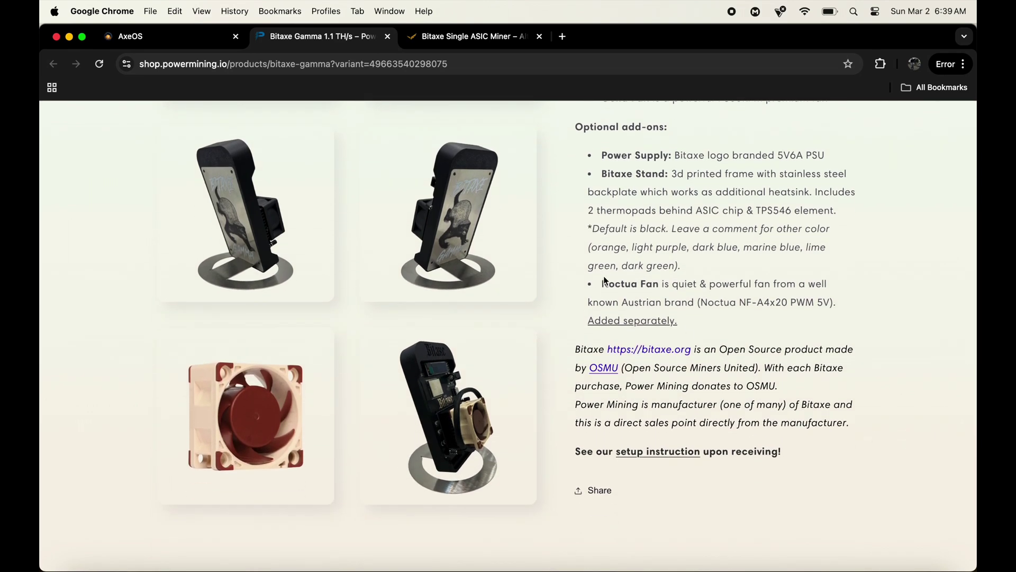
Highlight the listing's Noctua fan mention and scan the remaining details
left_click_drag(602, 283, 658, 283)
left_click(861, 337)
scroll(857, 378, "down", 15)
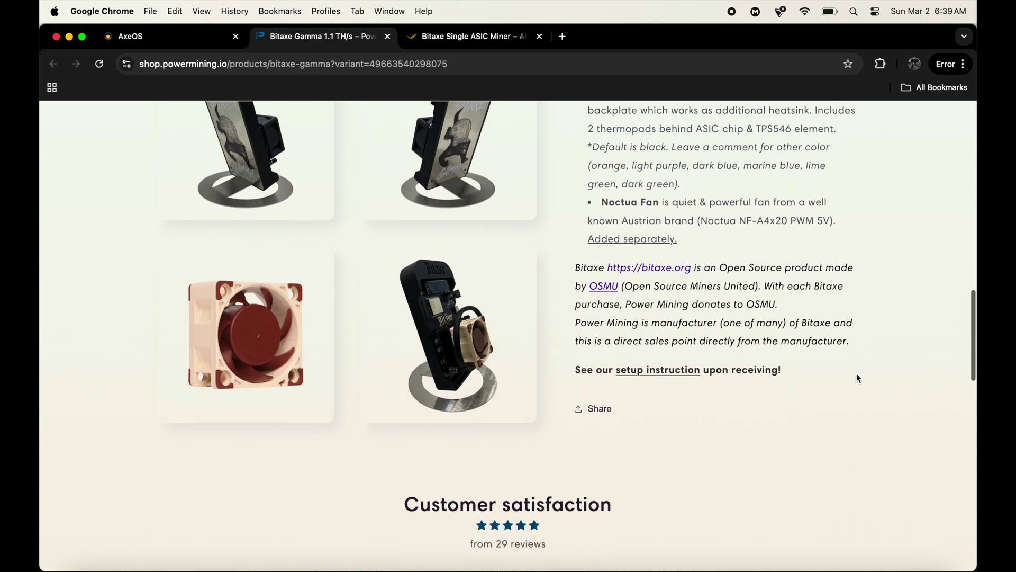
scroll(857, 378, "down", 2)
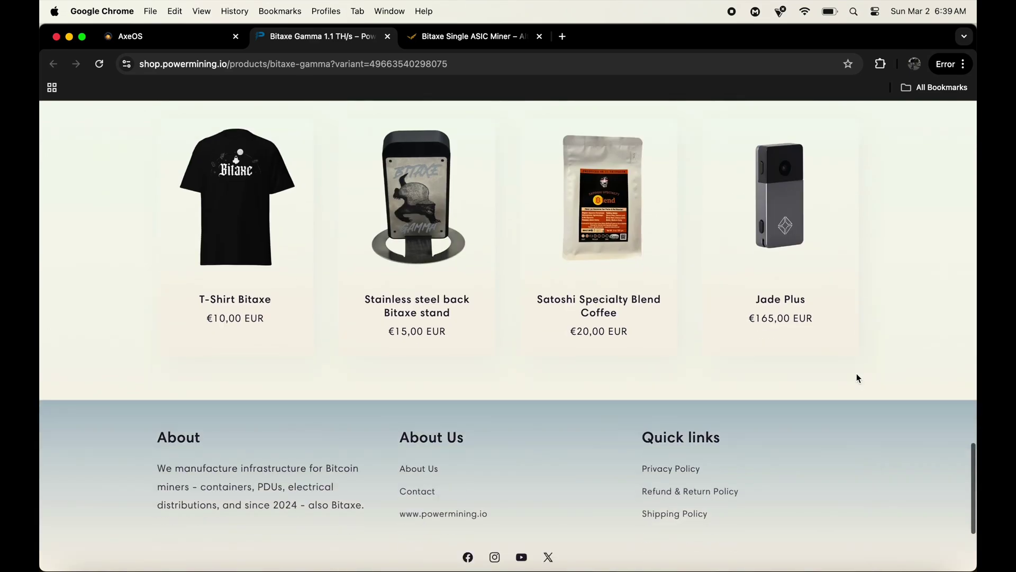
scroll(858, 378, "up", 10)
scroll(636, 376, "up", 10)
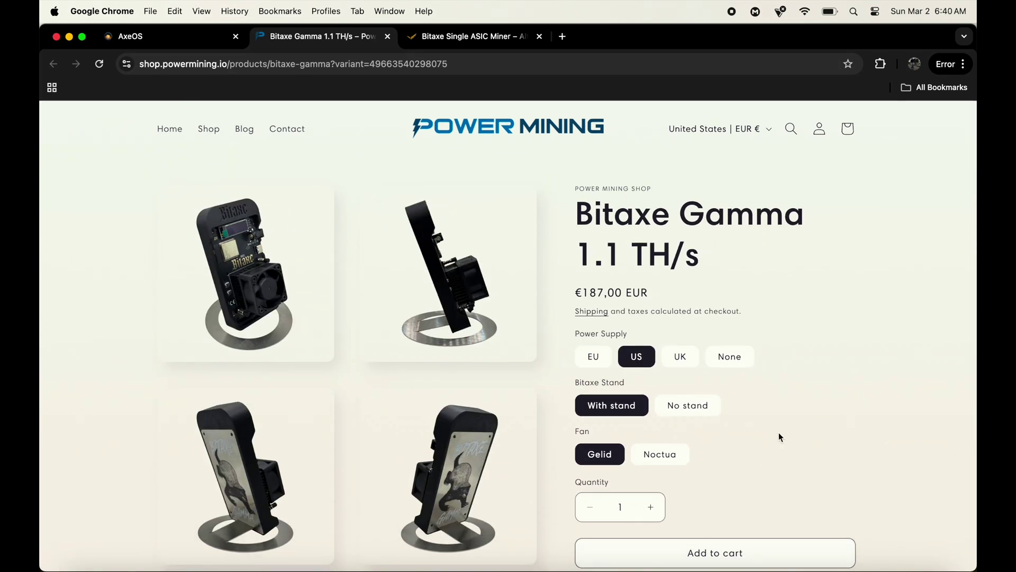
scroll(803, 433, "down", 1)
On the Altair page, review the Gamma's $209.00 price, 15–20 W rating and bulk discounts
left_click(453, 42)
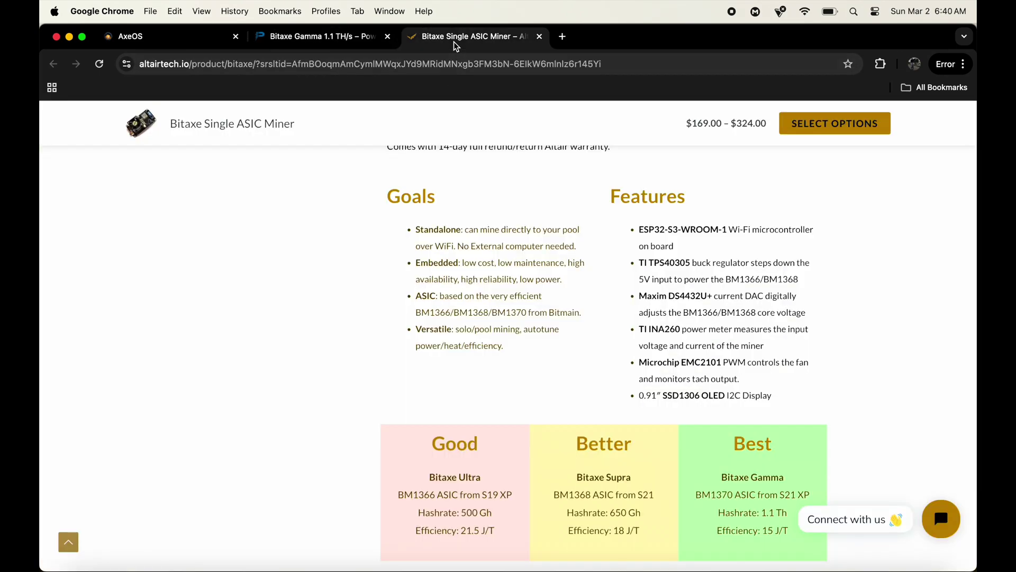
scroll(603, 377, "up", 12)
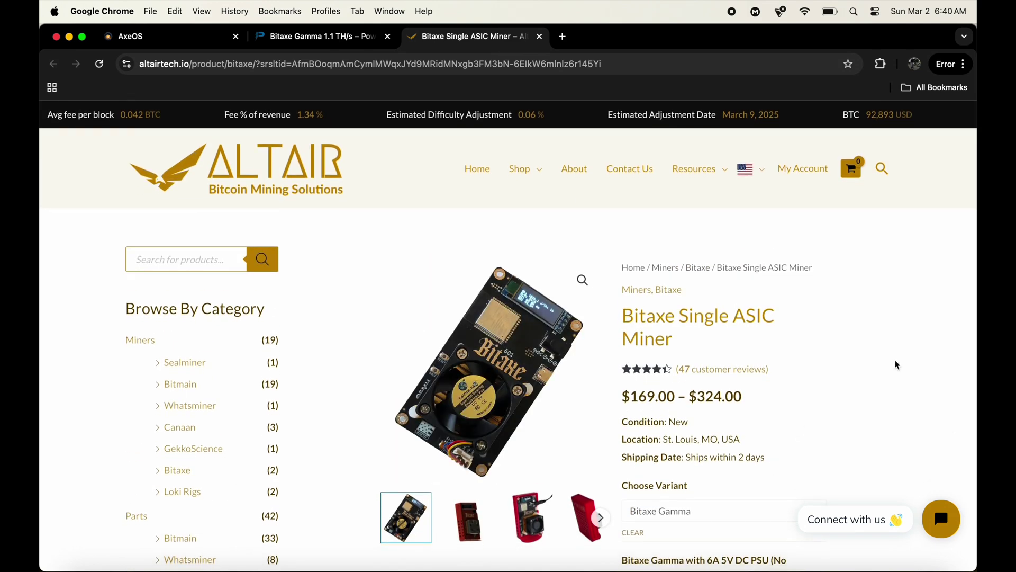
scroll(897, 365, "down", 1)
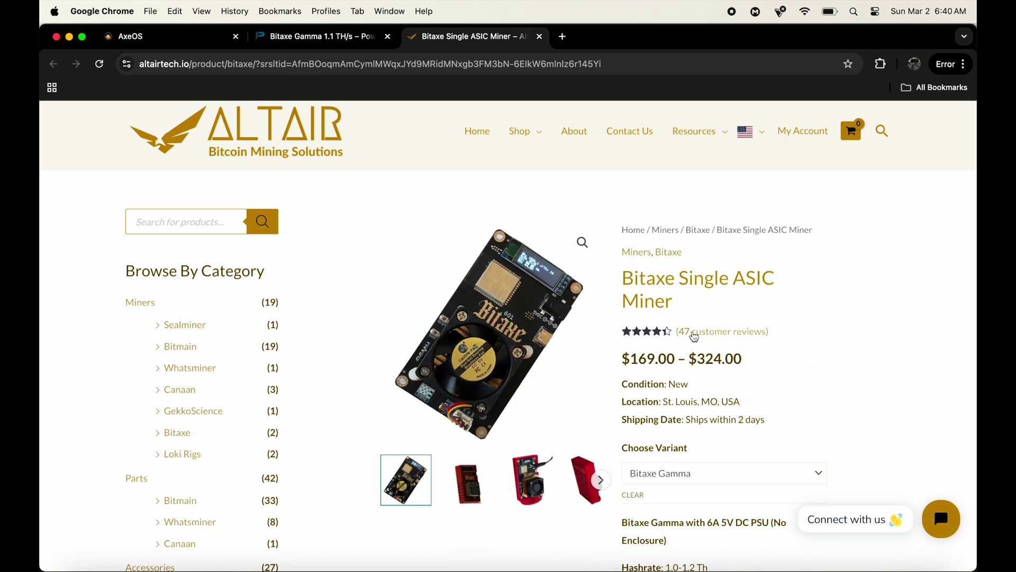
scroll(762, 378, "down", 1)
scroll(762, 378, "down", 6)
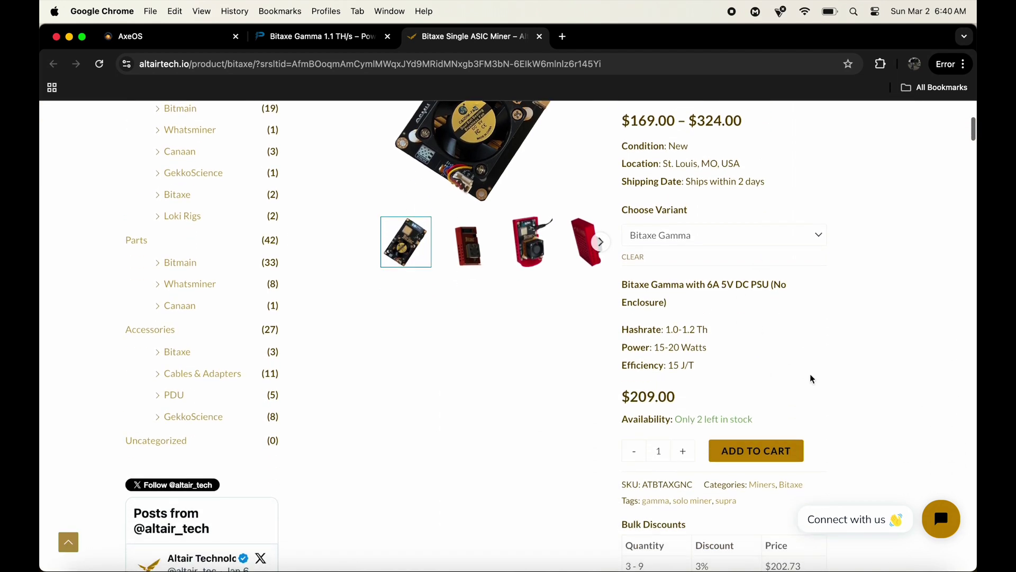
left_click_drag(653, 268, 733, 269)
left_click(752, 274)
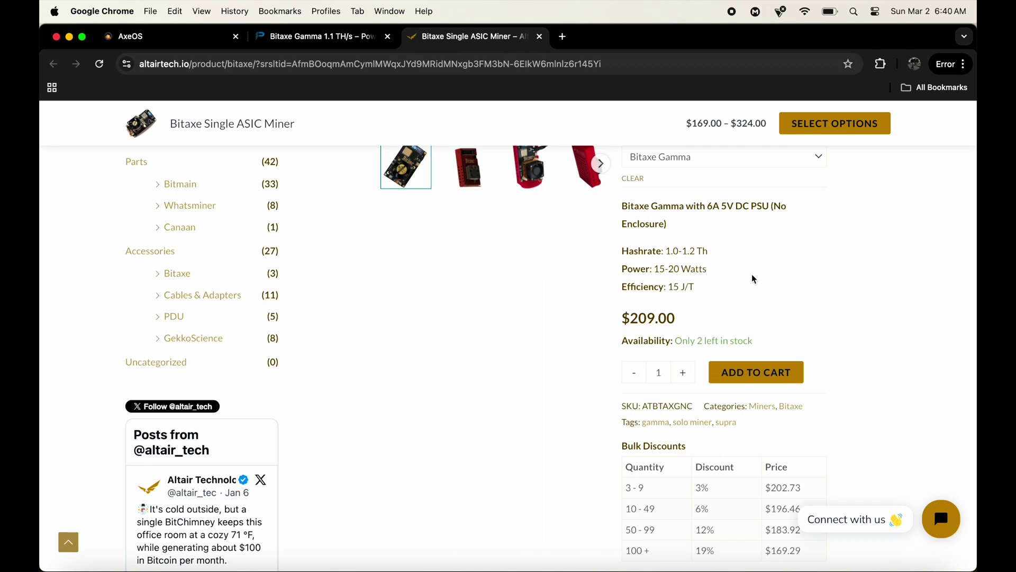
In AxeOS, point out the miner's 19.9 W power draw alongside its ~1.19 TH/s hash rate
left_click(165, 42)
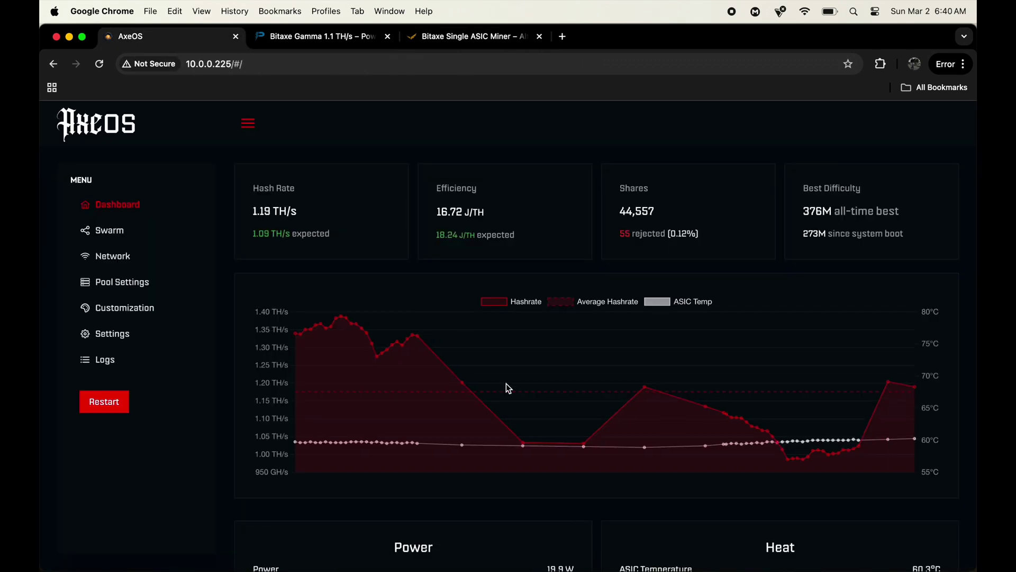
scroll(506, 383, "down", 5)
double_click(555, 340)
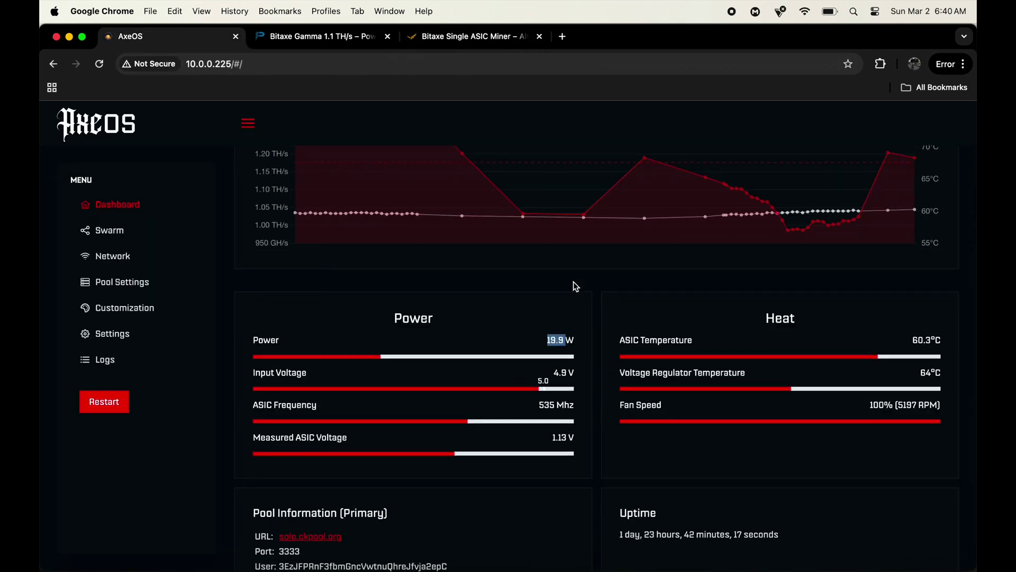
scroll(526, 209, "up", 5)
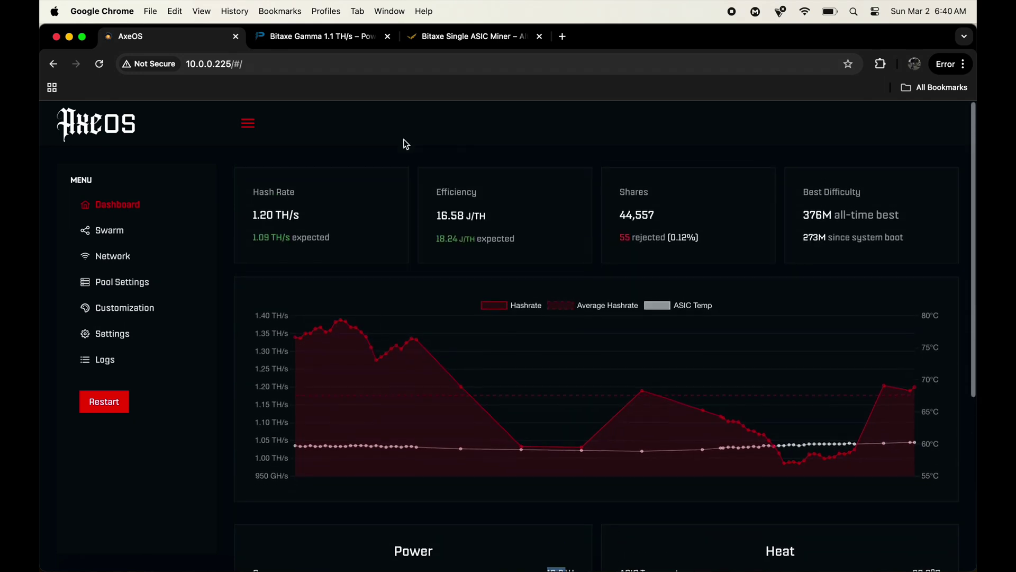
scroll(502, 211, "down", 1)
Compare against the Altair Gamma specs, then back in AxeOS open sololuck.com in a new tab
left_click(476, 37)
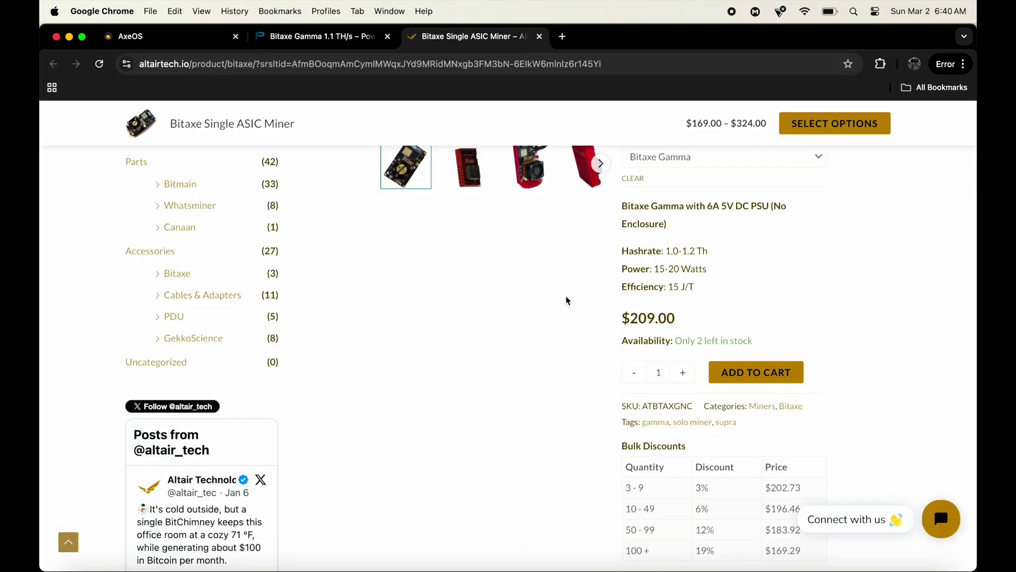
scroll(836, 341, "up", 10)
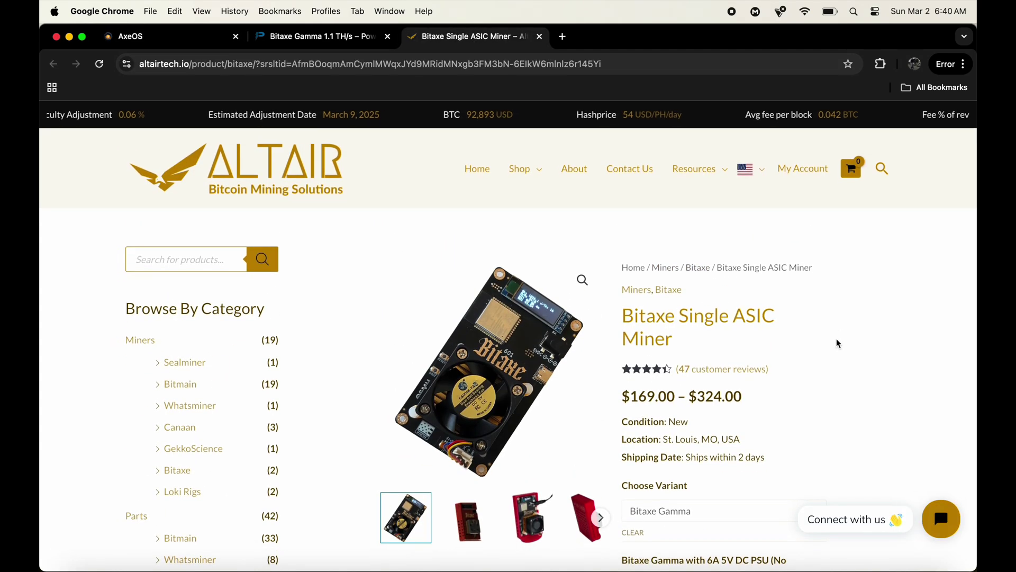
scroll(838, 343, "down", 4)
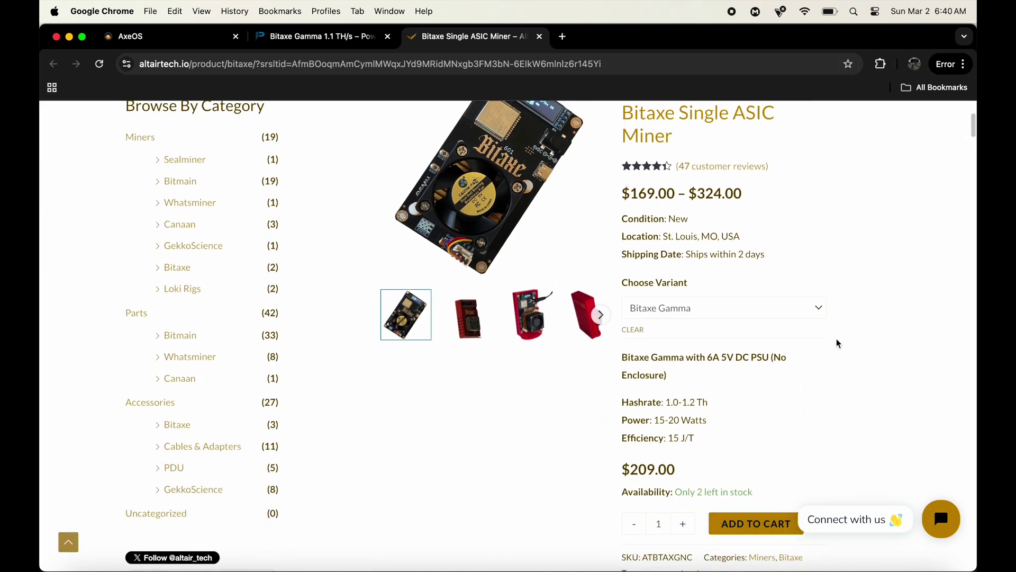
scroll(838, 343, "down", 2)
scroll(838, 343, "up", 6)
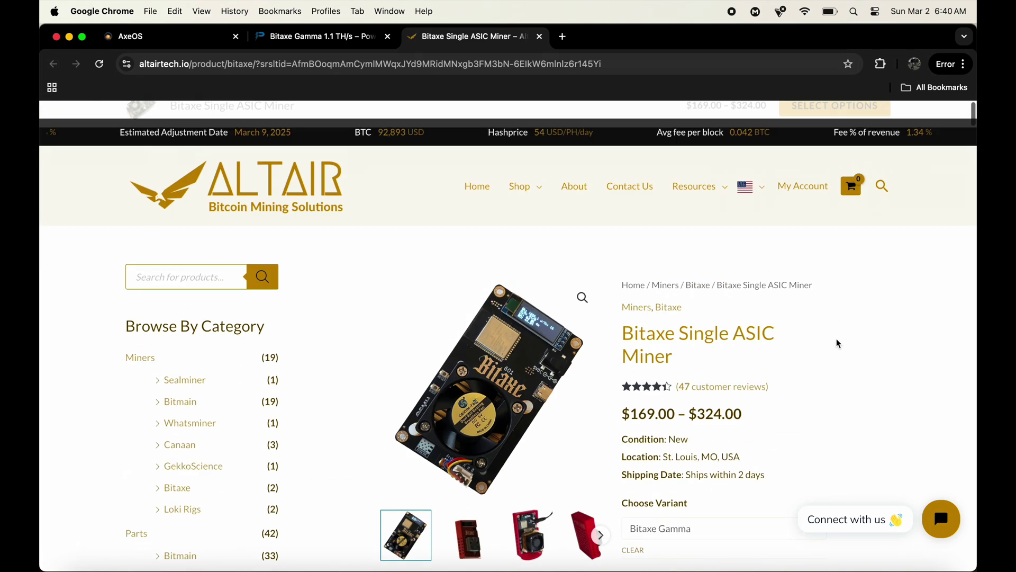
left_click(233, 49)
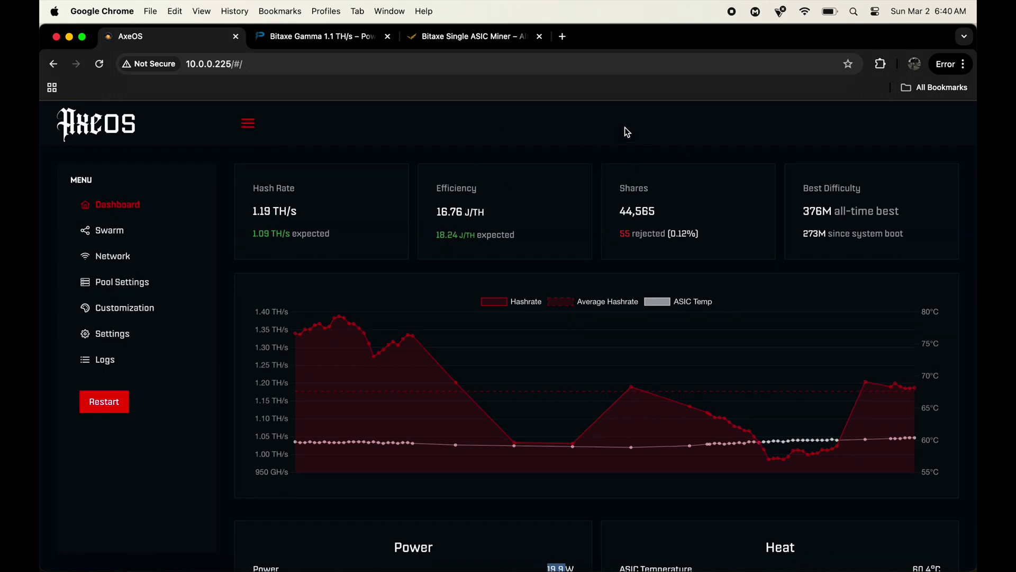
left_click(180, 41)
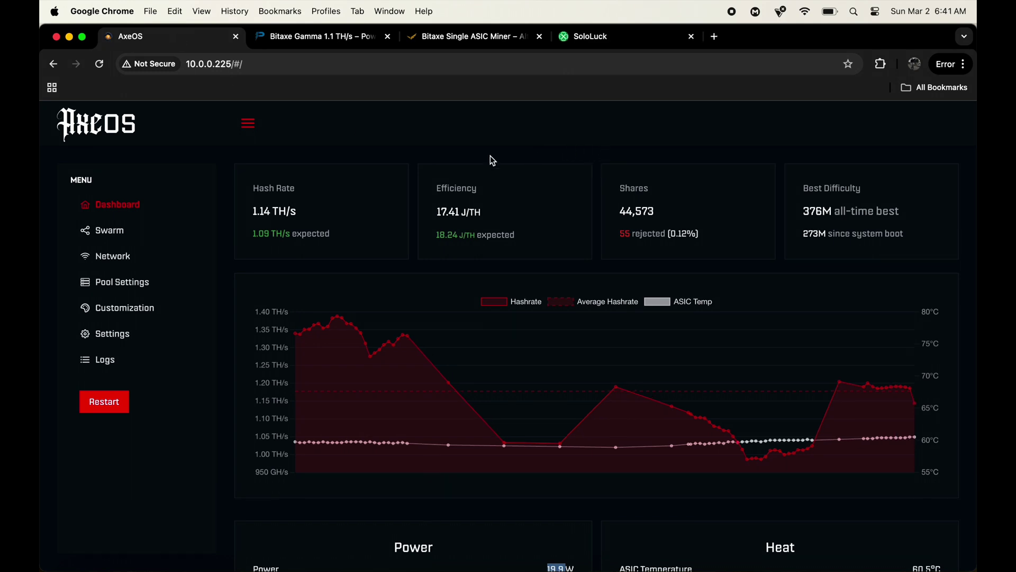
On SoloLuck, scroll to the footer and mark the By VoskCoin credit
left_click(616, 42)
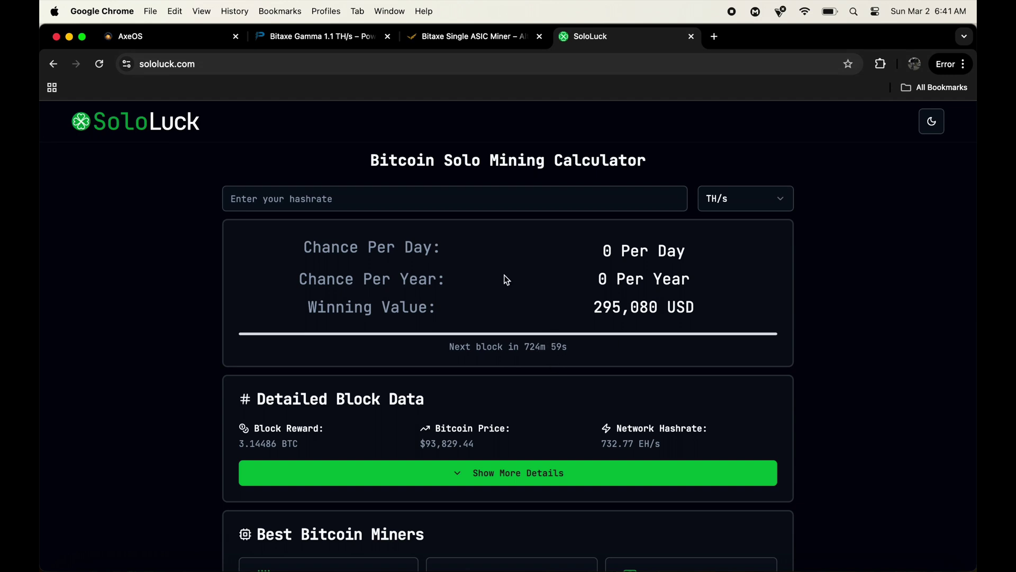
scroll(719, 373, "down", 5)
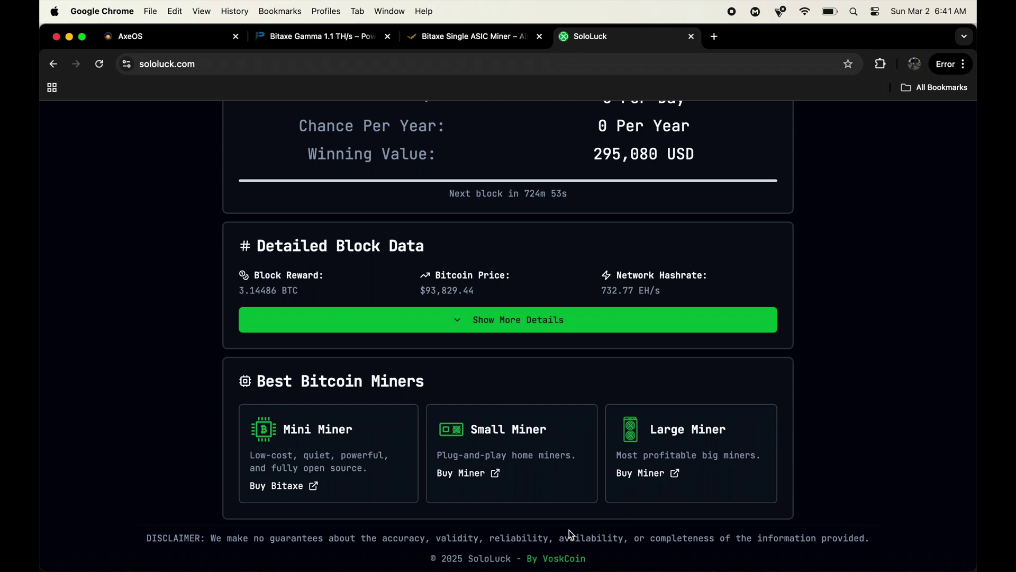
left_click_drag(519, 558, 617, 561)
left_click(654, 554)
scroll(848, 372, "up", 5)
Enter a 1.1 TH/s hashrate and read the 1 in 5,329,236 daily odds and 295,080 USD reward
left_click(532, 200)
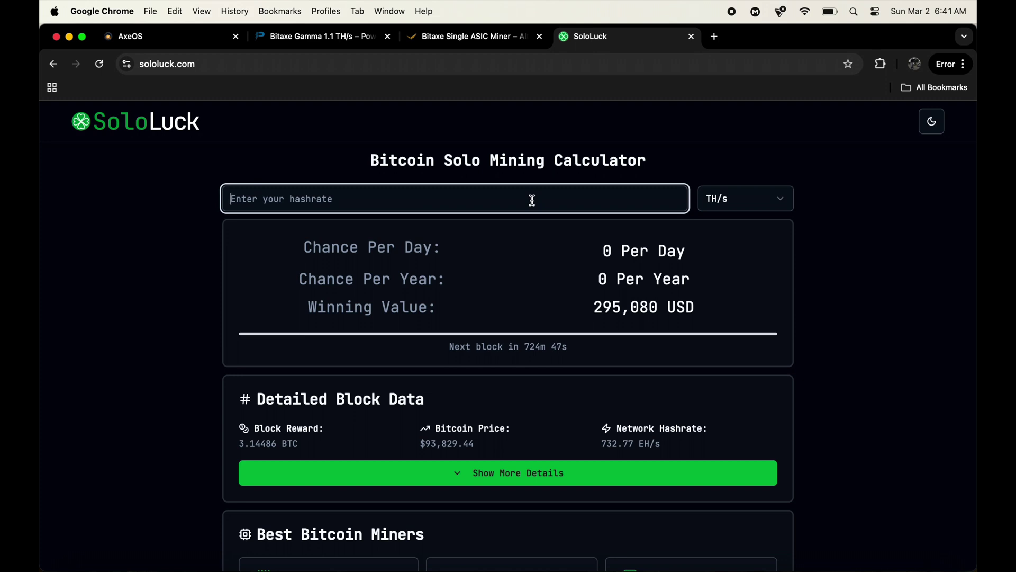
type("1.1")
left_click(909, 253)
scroll(803, 284, "down", 2)
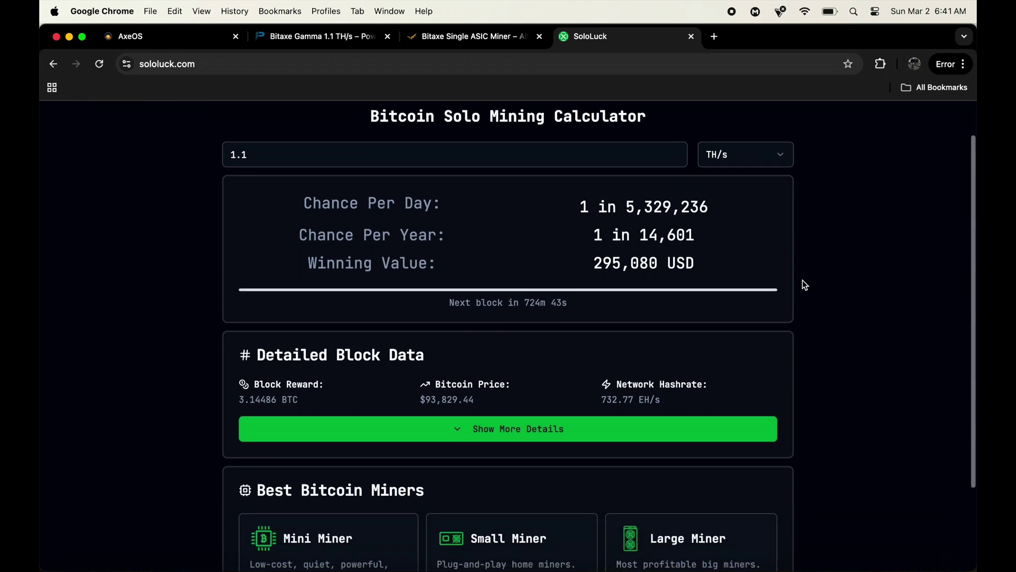
left_click_drag(304, 203, 724, 214)
left_click(724, 213)
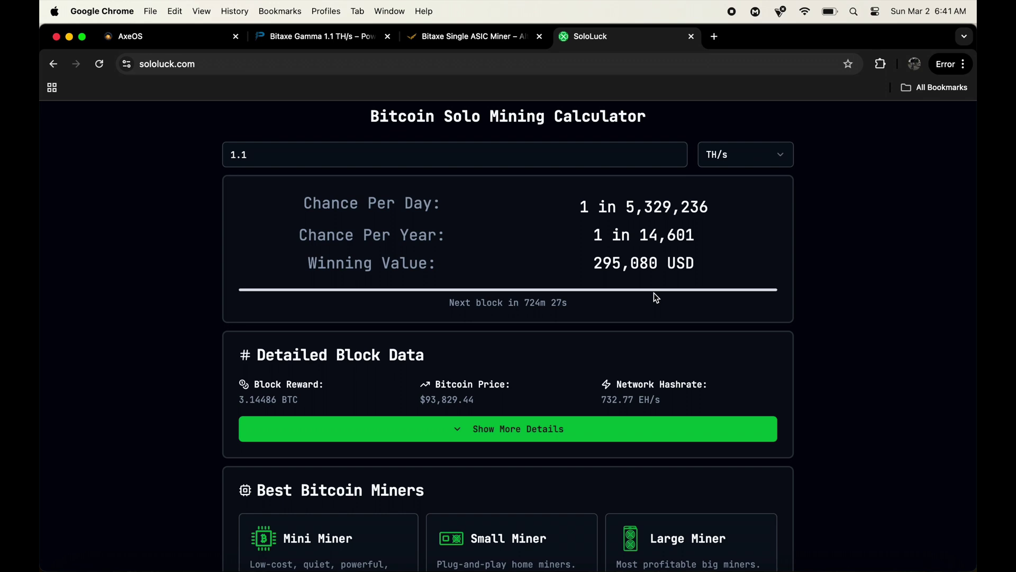
left_click_drag(577, 259, 761, 263)
left_click(761, 264)
Expand the block details and mark the $1,863.12 block fees and $293,217 minted BTC value
left_click(575, 435)
scroll(841, 449, "down", 3)
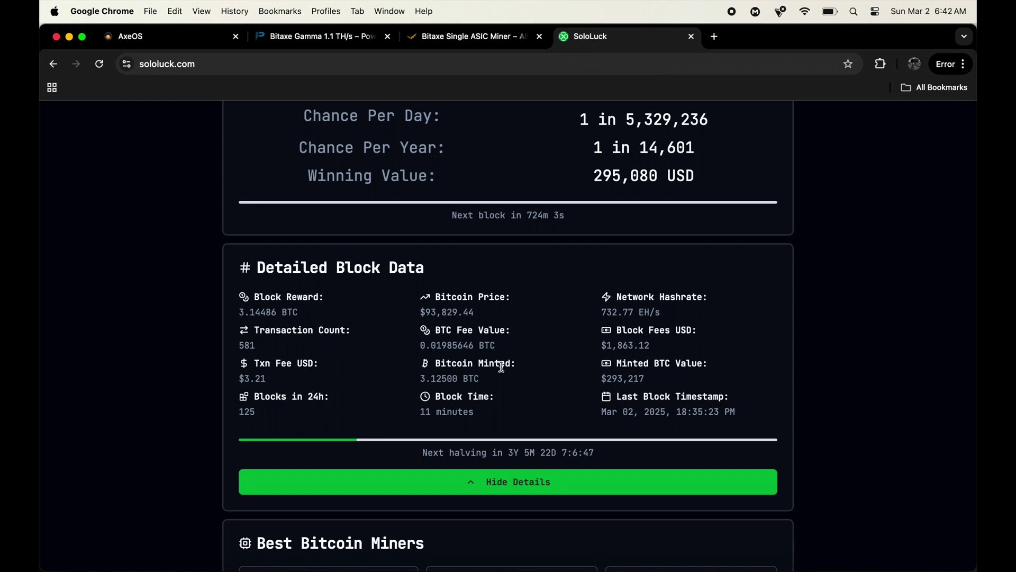
scroll(820, 367, "down", 2)
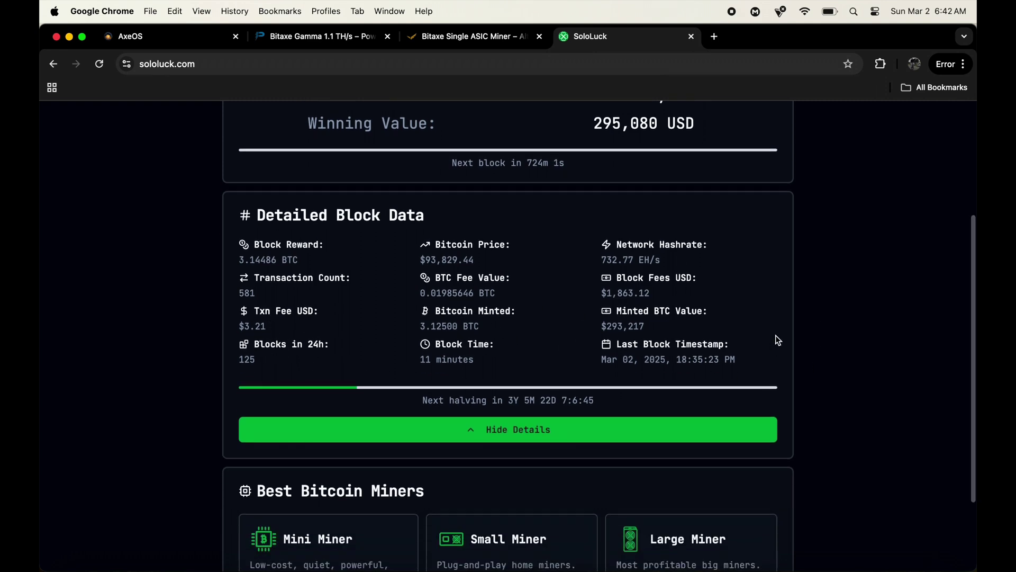
scroll(776, 345, "down", 3)
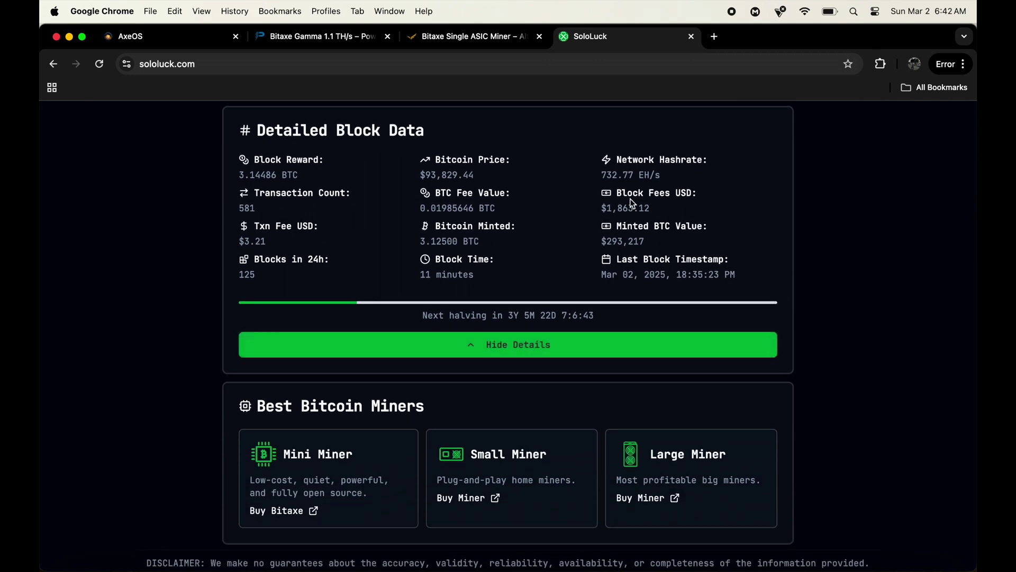
left_click_drag(616, 193, 711, 217)
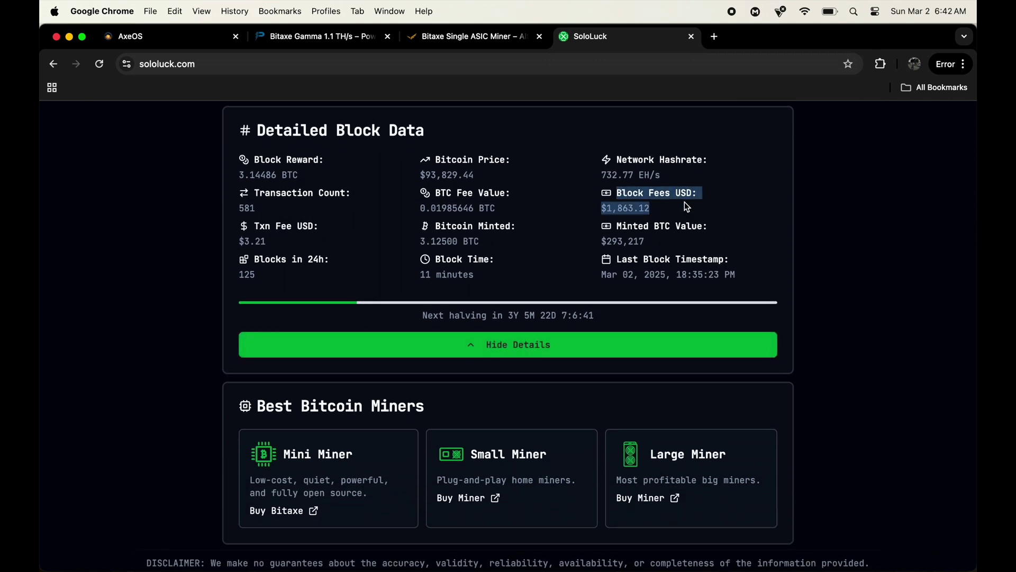
left_click(758, 235)
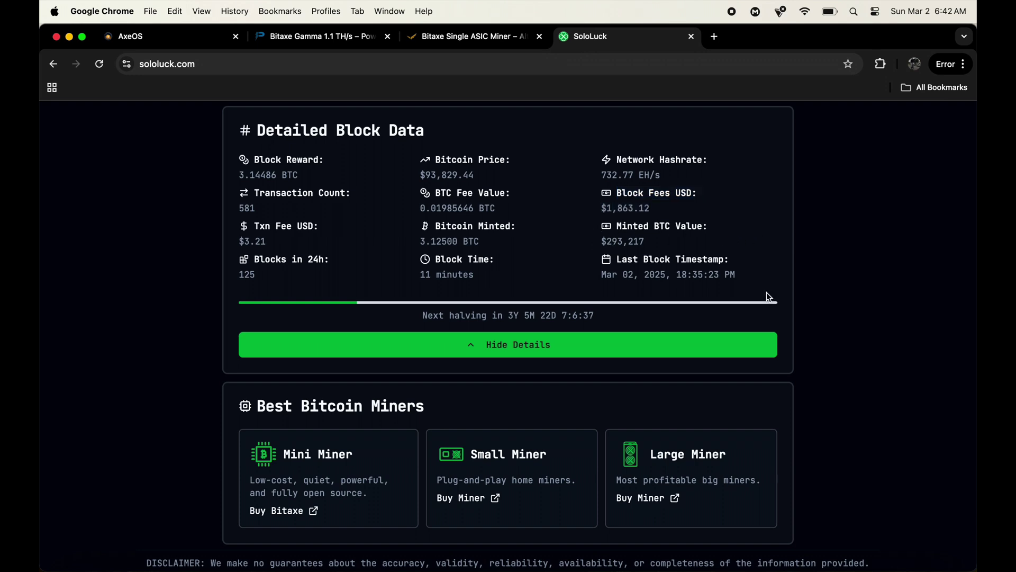
left_click_drag(601, 241, 653, 245)
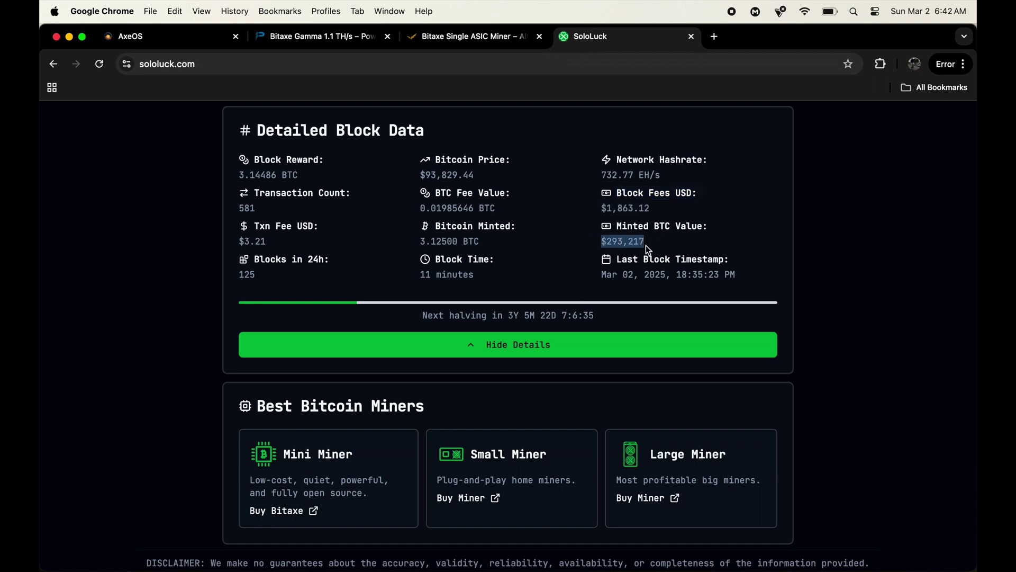
left_click(746, 266)
scroll(746, 267, "down", 1)
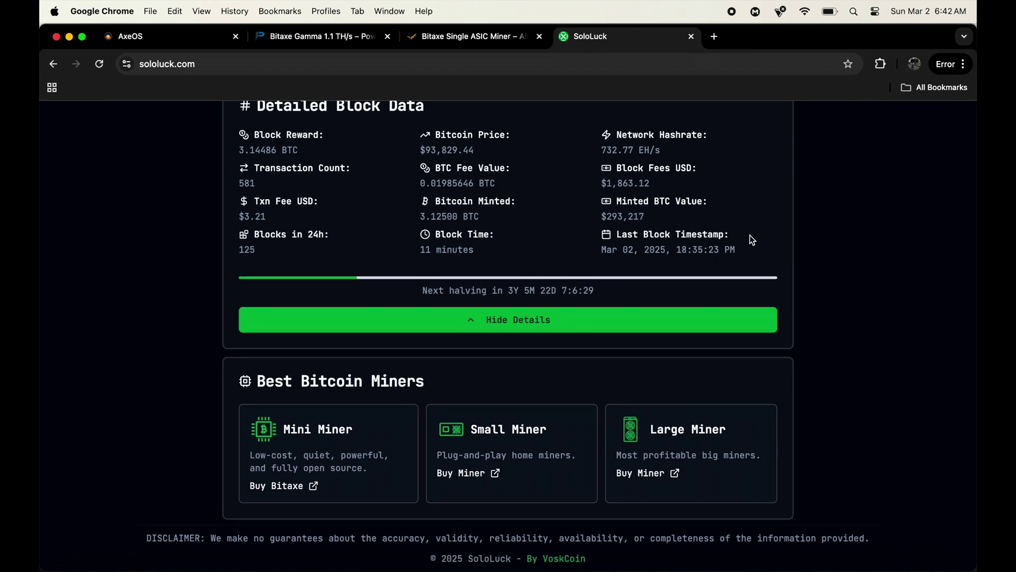
scroll(752, 240, "up", 5)
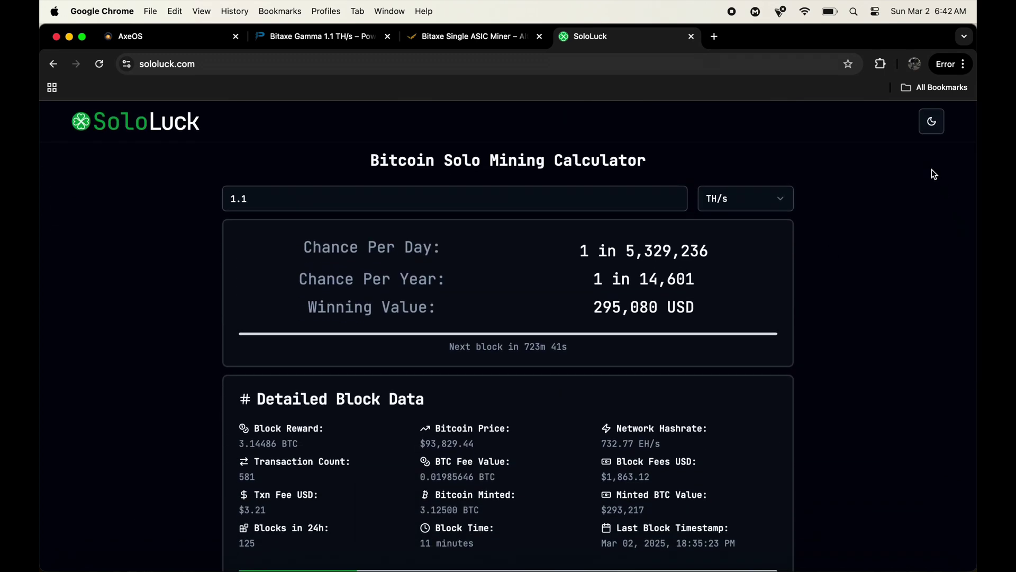